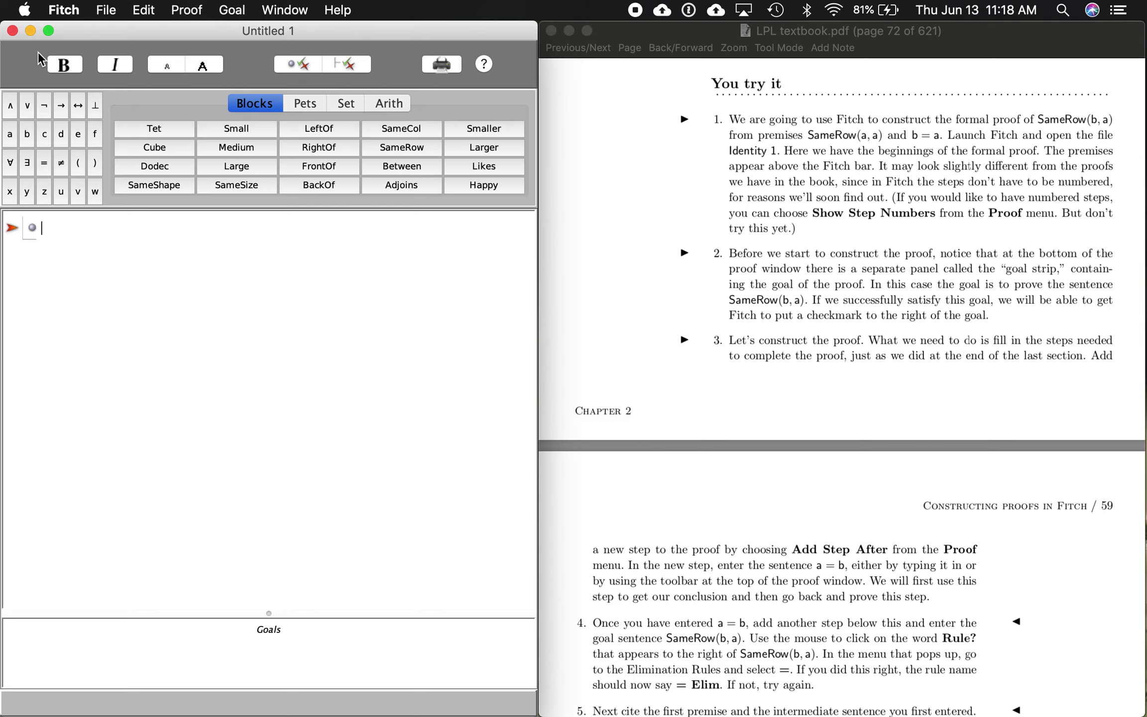
Open Identity 1.prf from the Fitch Exercise Files list, declining photo access
left_click(14, 31)
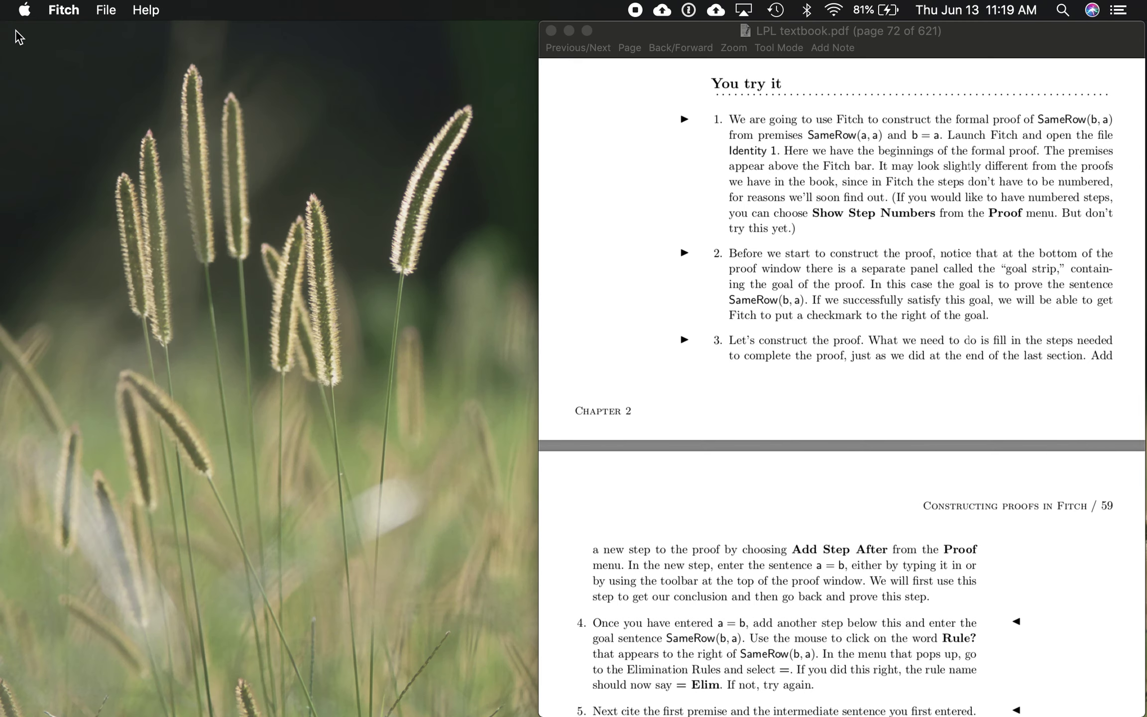
left_click(105, 10)
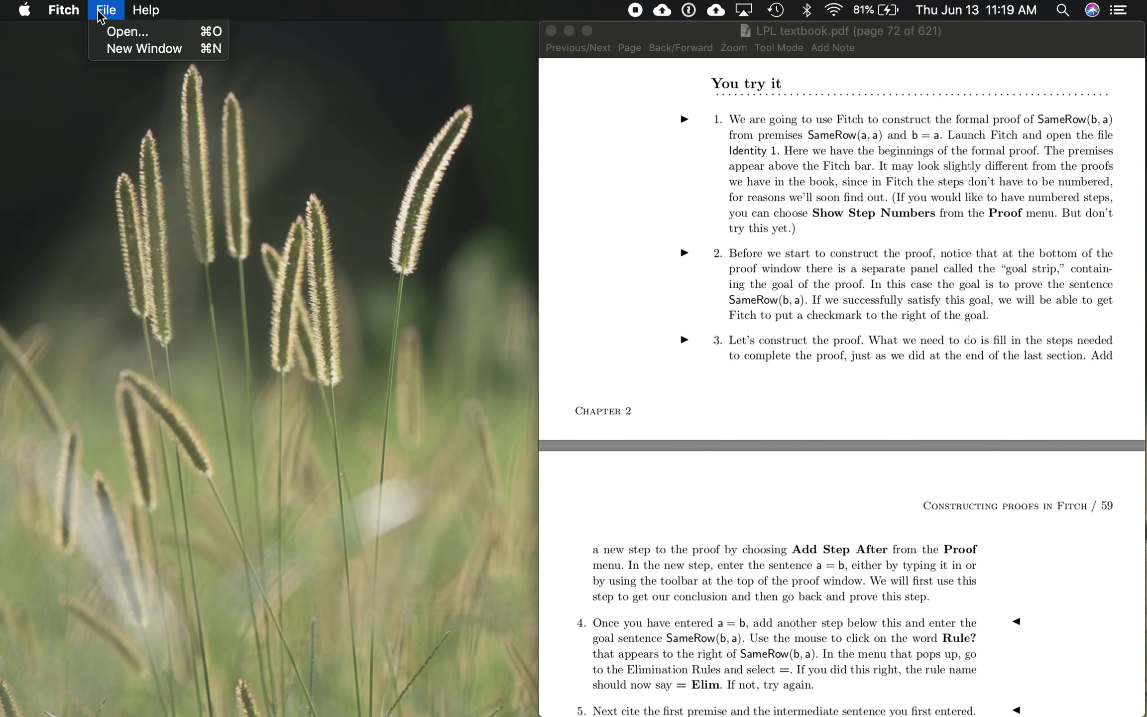
left_click(119, 33)
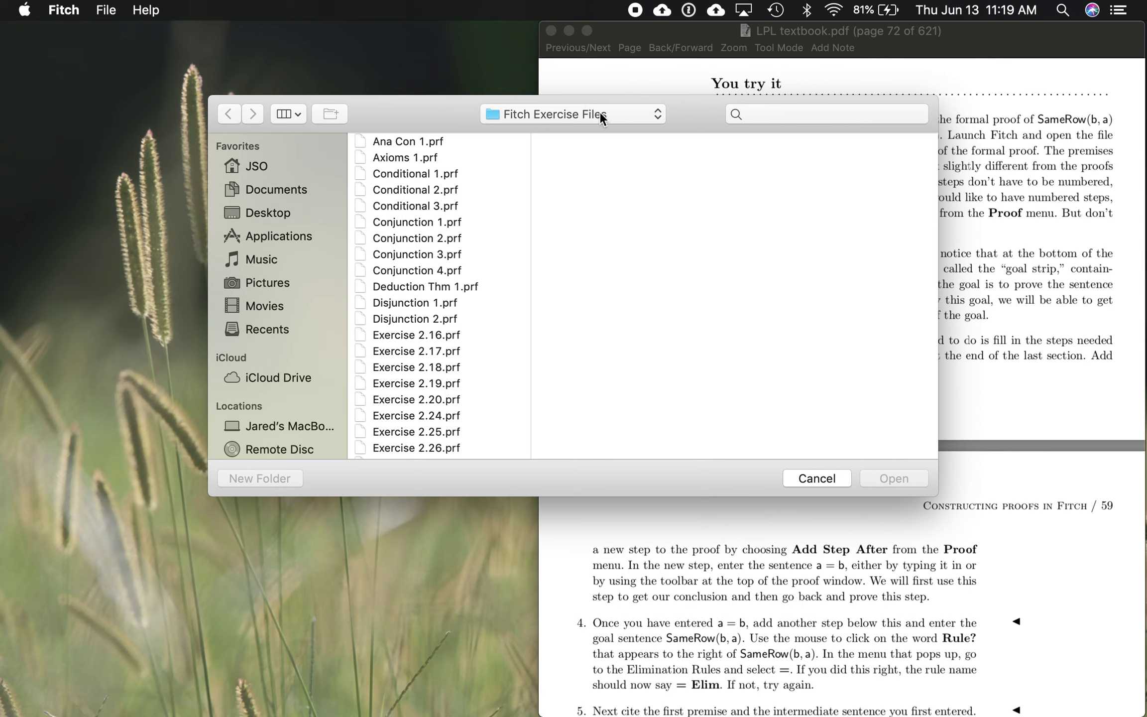
scroll(418, 398, "down", 1)
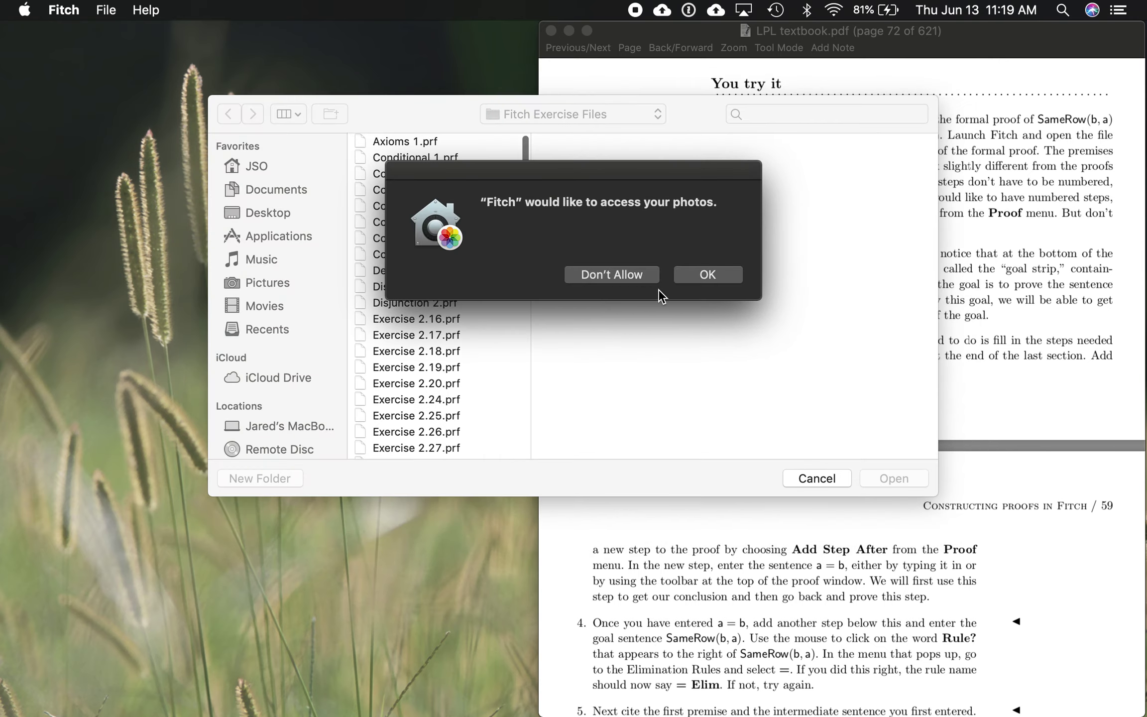
left_click(628, 275)
scroll(445, 338, "down", 10)
scroll(445, 338, "down", 15)
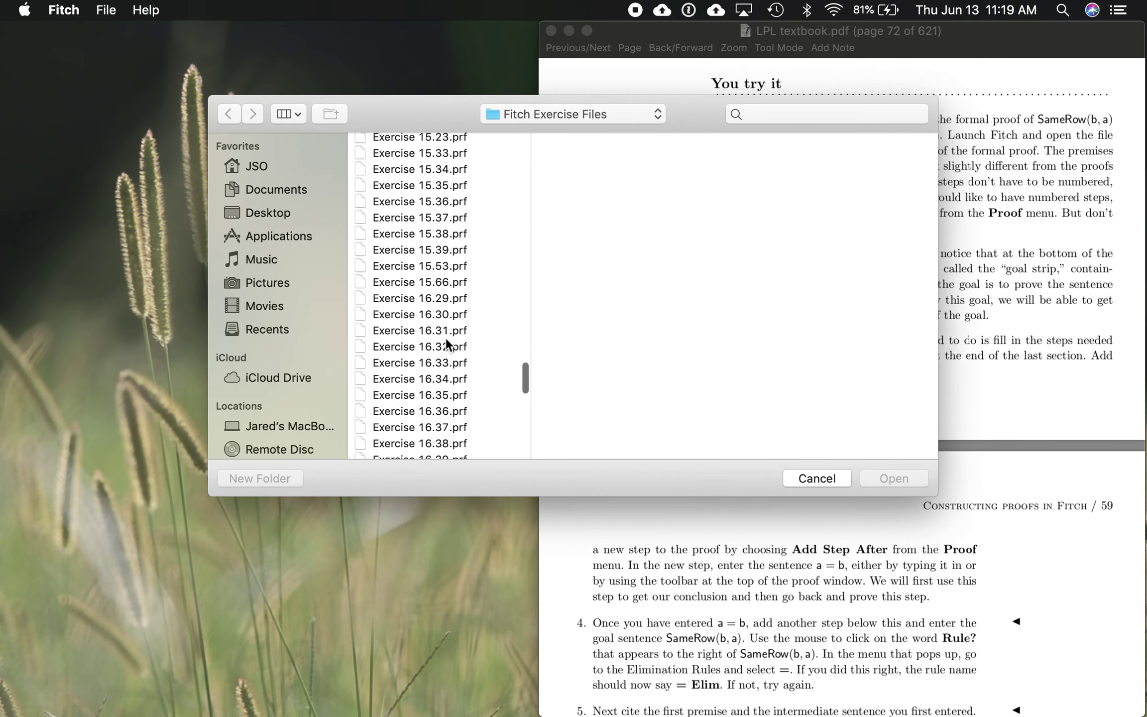
scroll(446, 338, "down", 3)
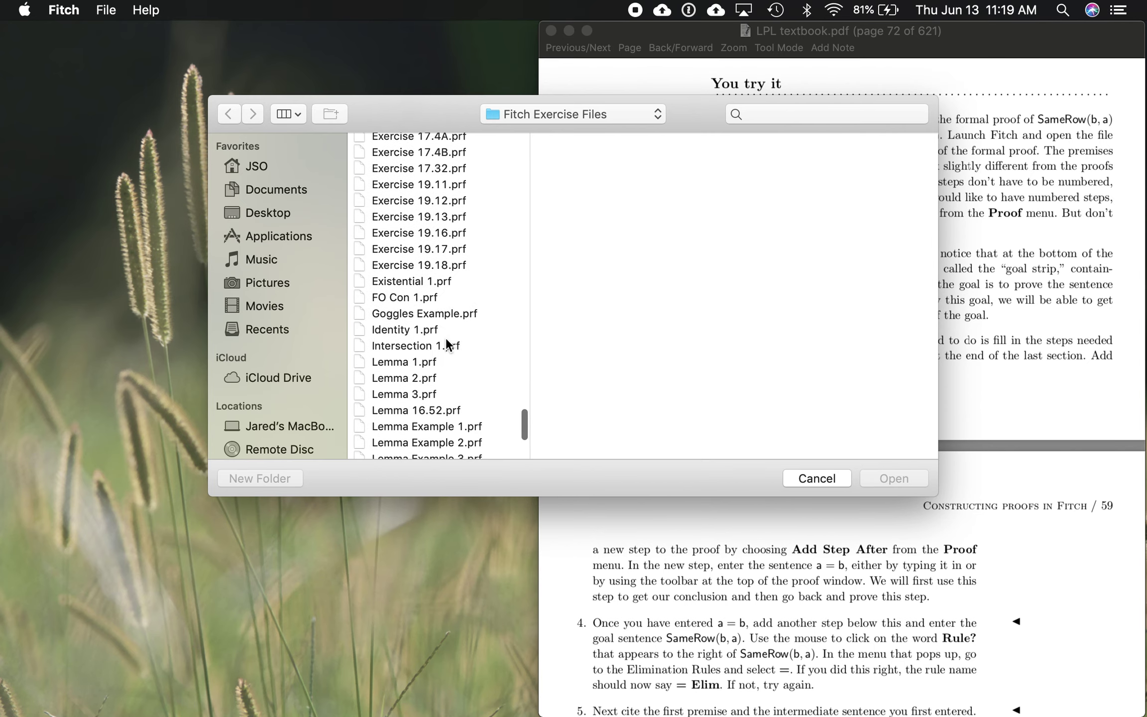
double_click(417, 329)
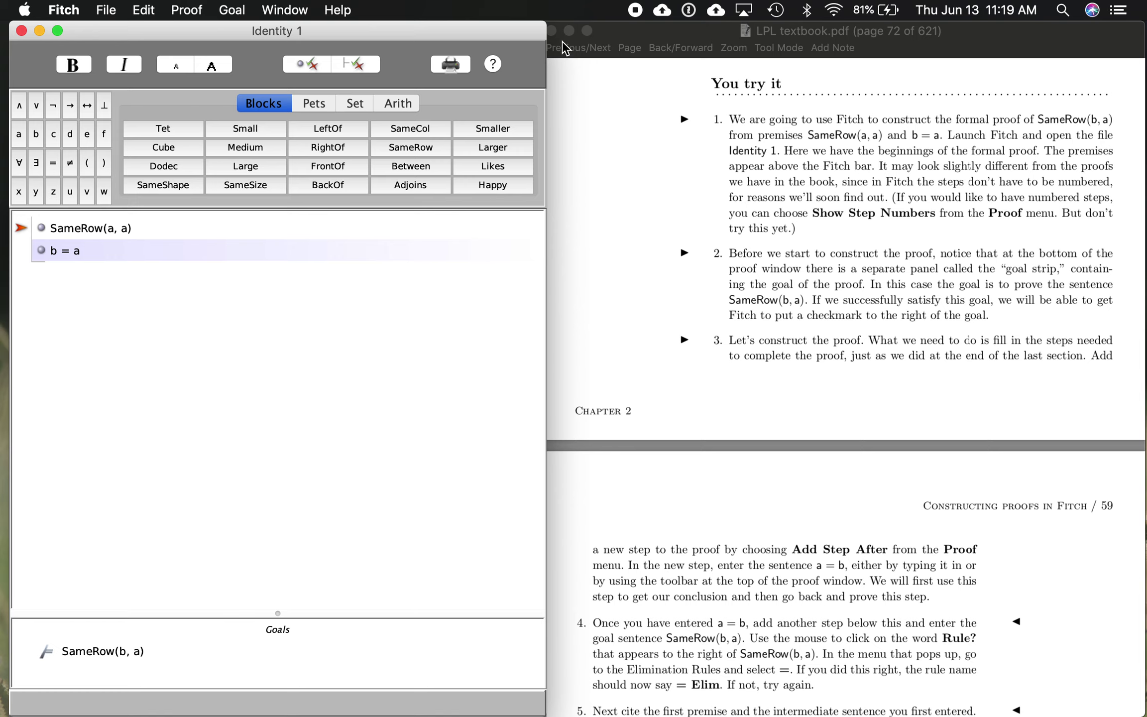
left_click_drag(519, 39, 514, 35)
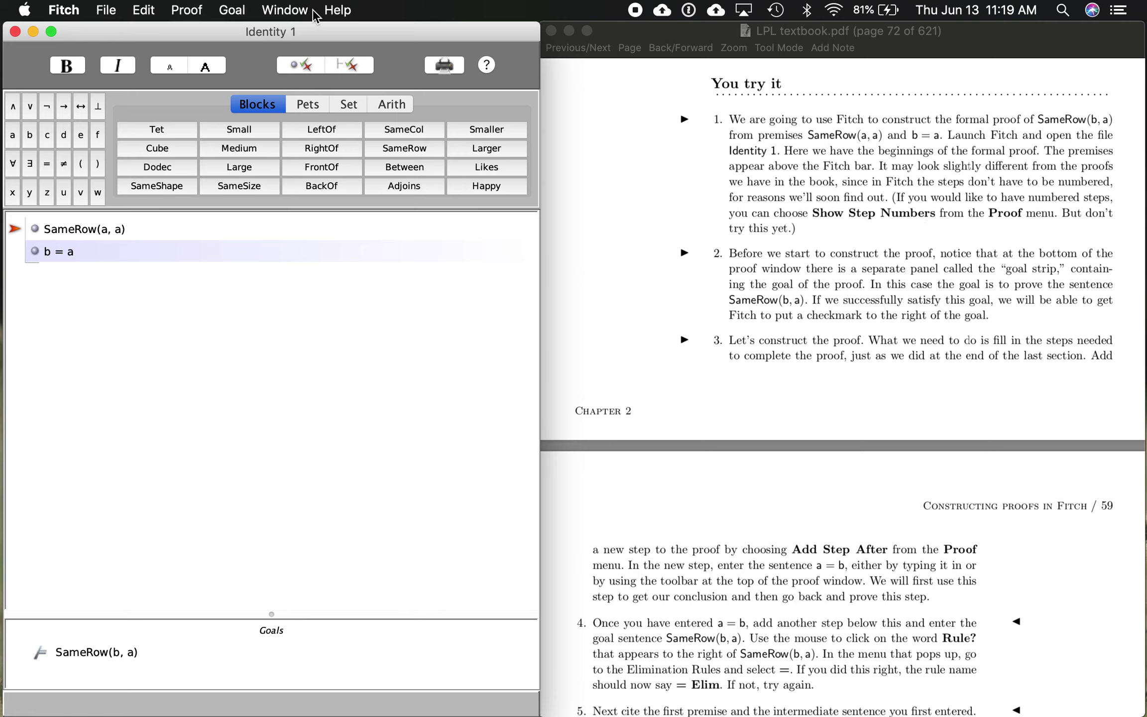
left_click(197, 11)
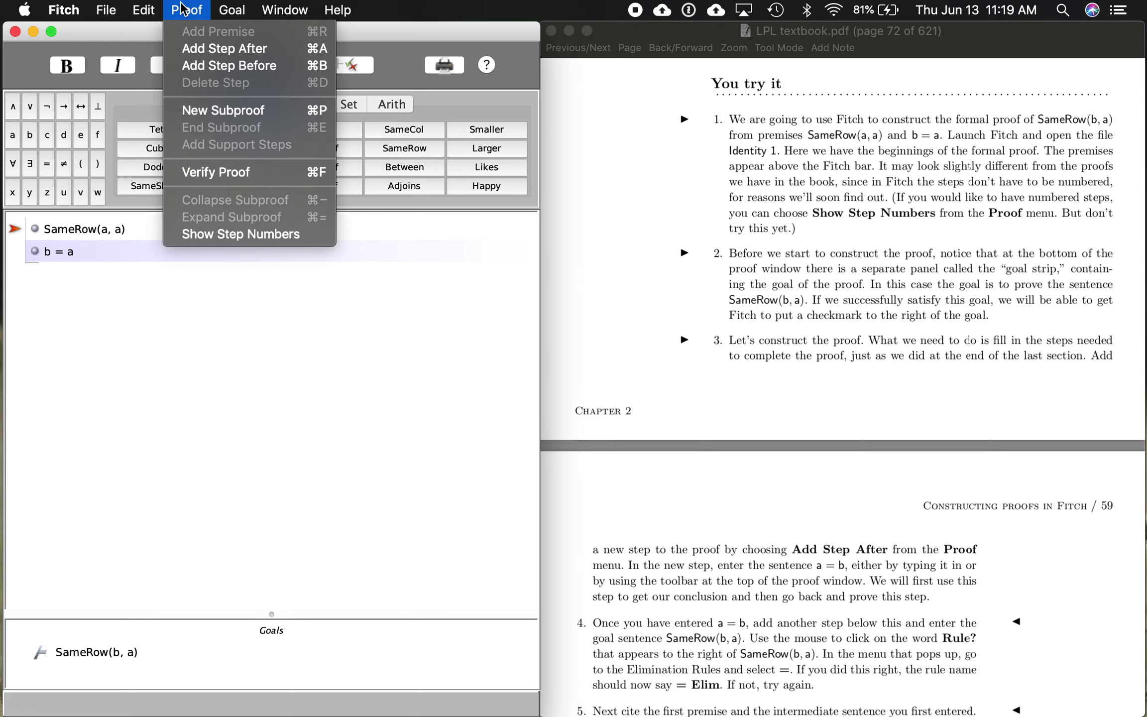
left_click(183, 9)
Read the textbook instructions, then drag the focus slider from SameRow(a, a) to b = a
scroll(620, 347, "down", 3)
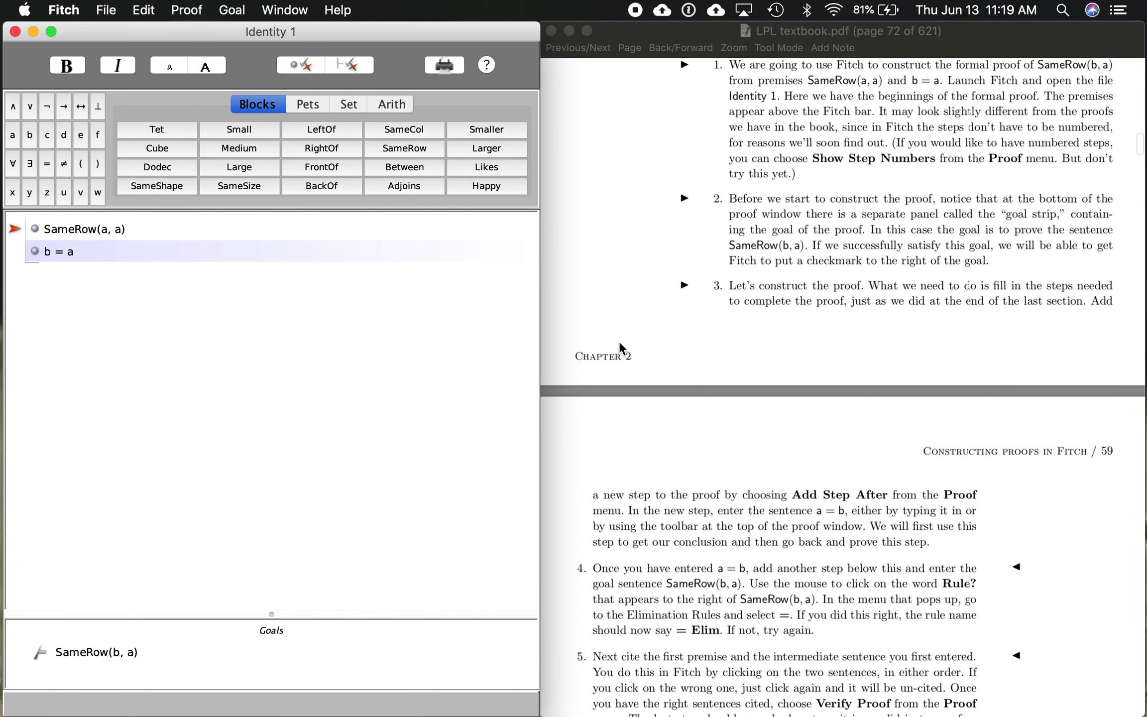
scroll(620, 347, "down", 5)
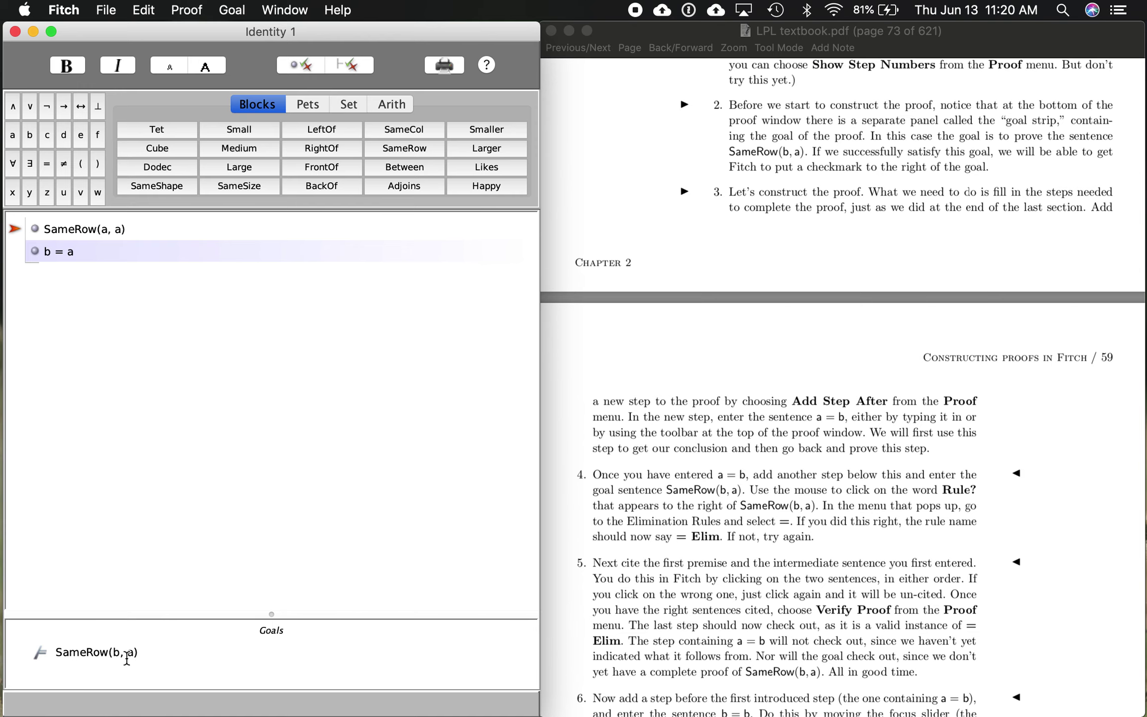
scroll(728, 377, "down", 4)
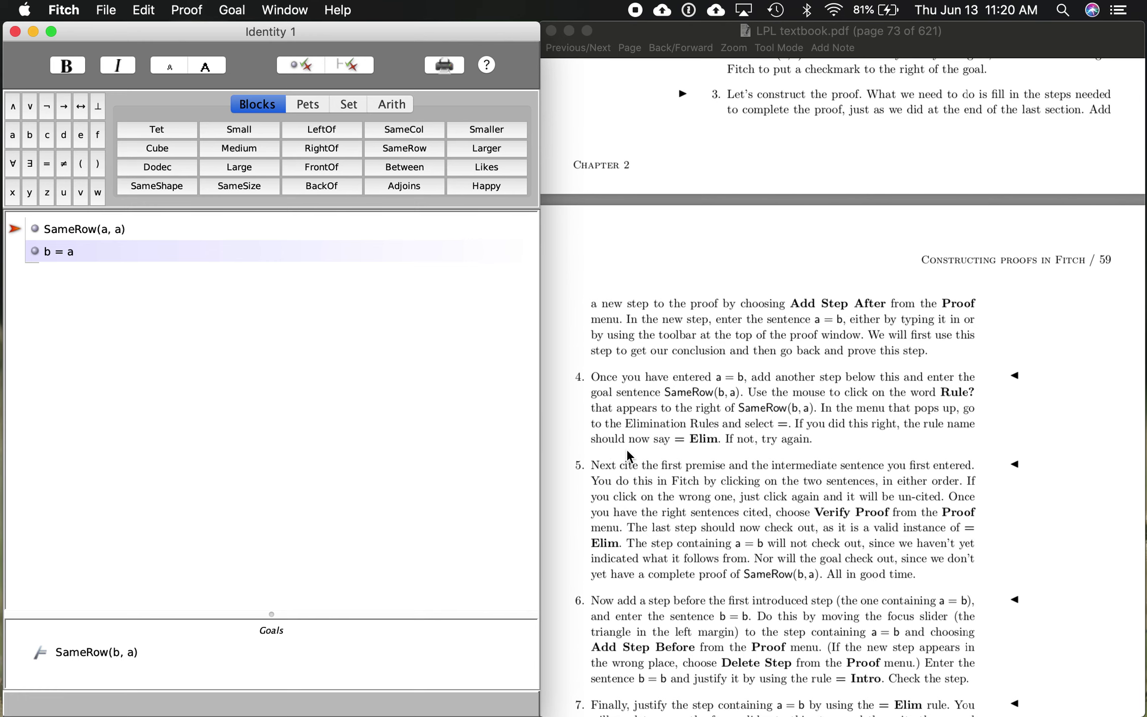
scroll(626, 449, "down", 5)
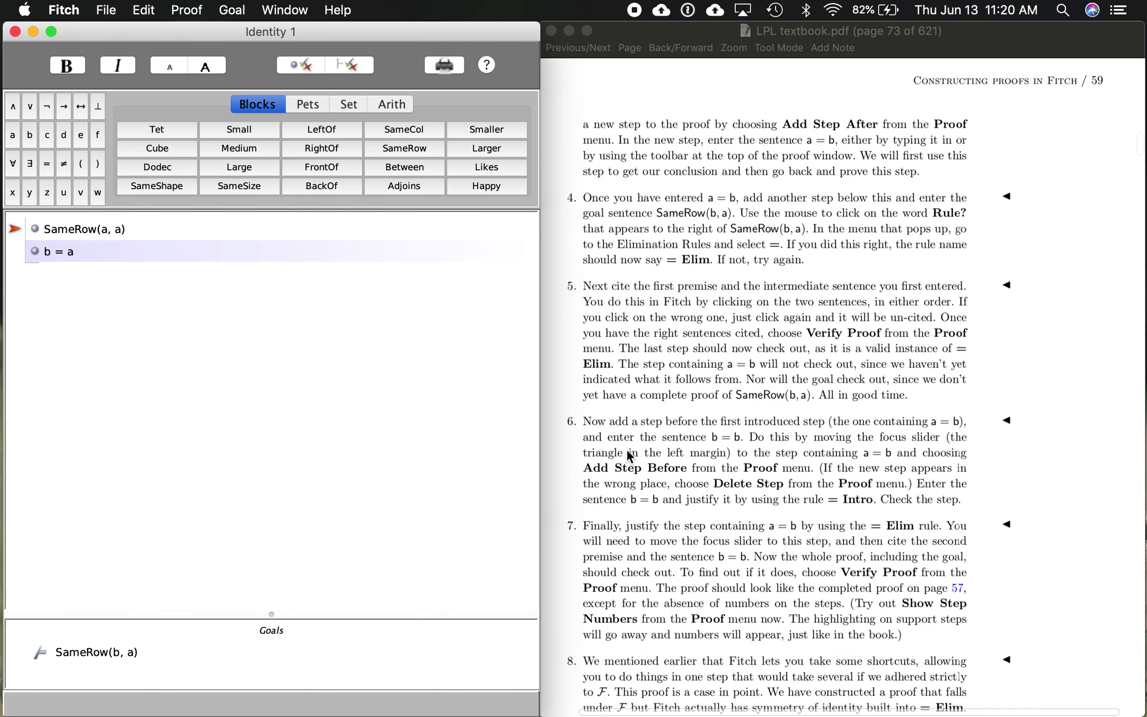
scroll(626, 447, "down", 1)
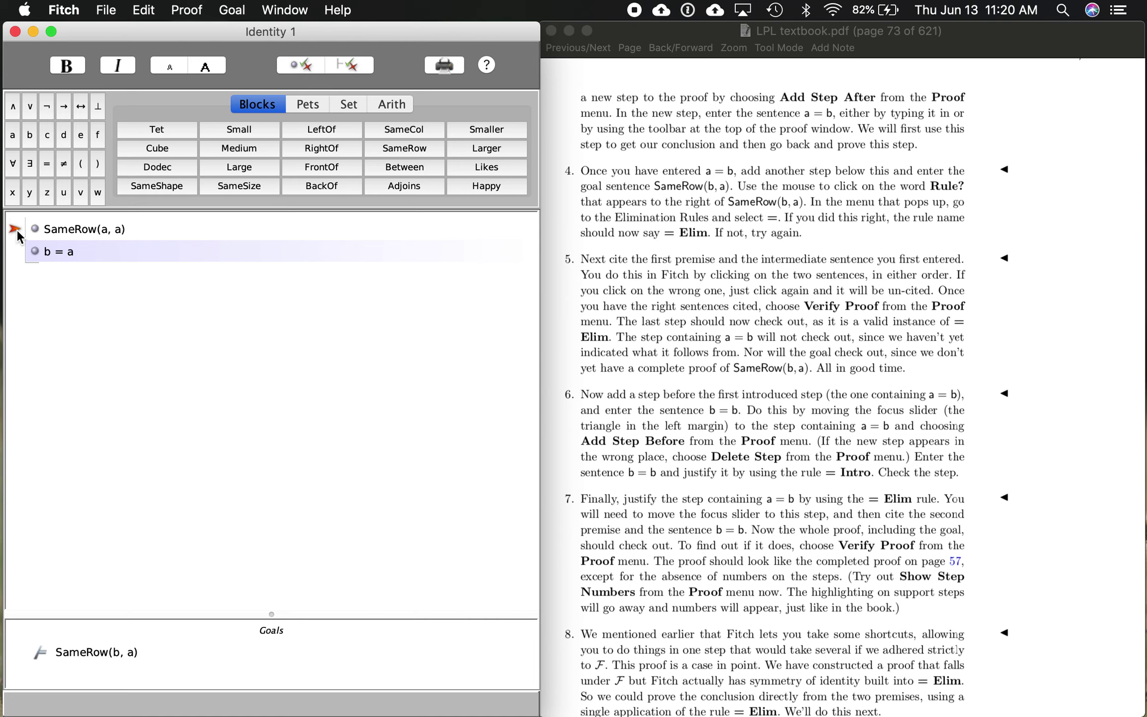
left_click_drag(17, 235, 17, 250)
Add a step after b = a and enter the sentence a = b using the palette
left_click(192, 10)
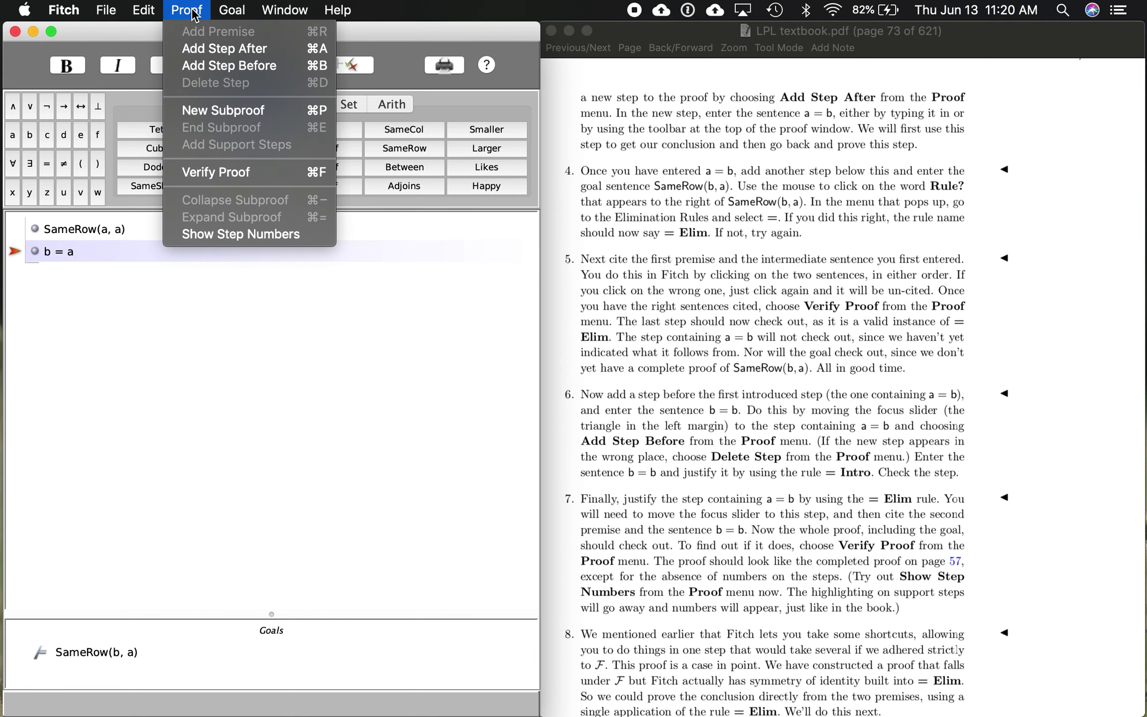
left_click(204, 48)
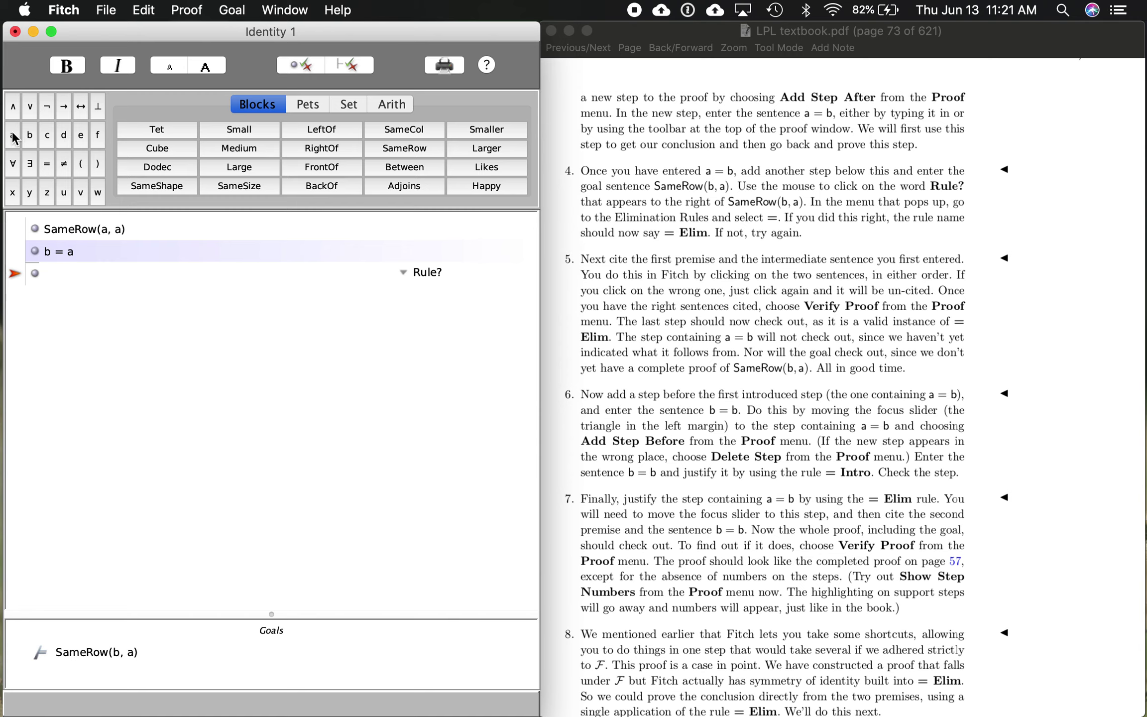
left_click(48, 169)
left_click(29, 133)
scroll(711, 330, "down", 3)
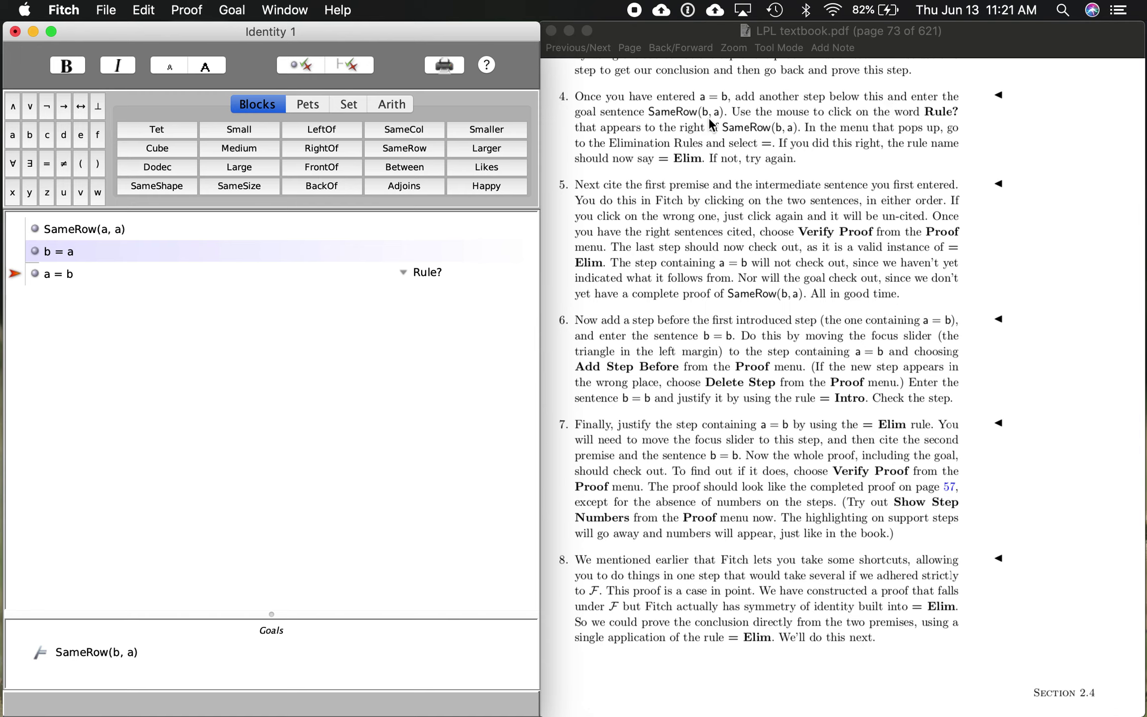
left_click(198, 7)
Enter SameRow(b, a) in a new step below a = b
left_click(209, 44)
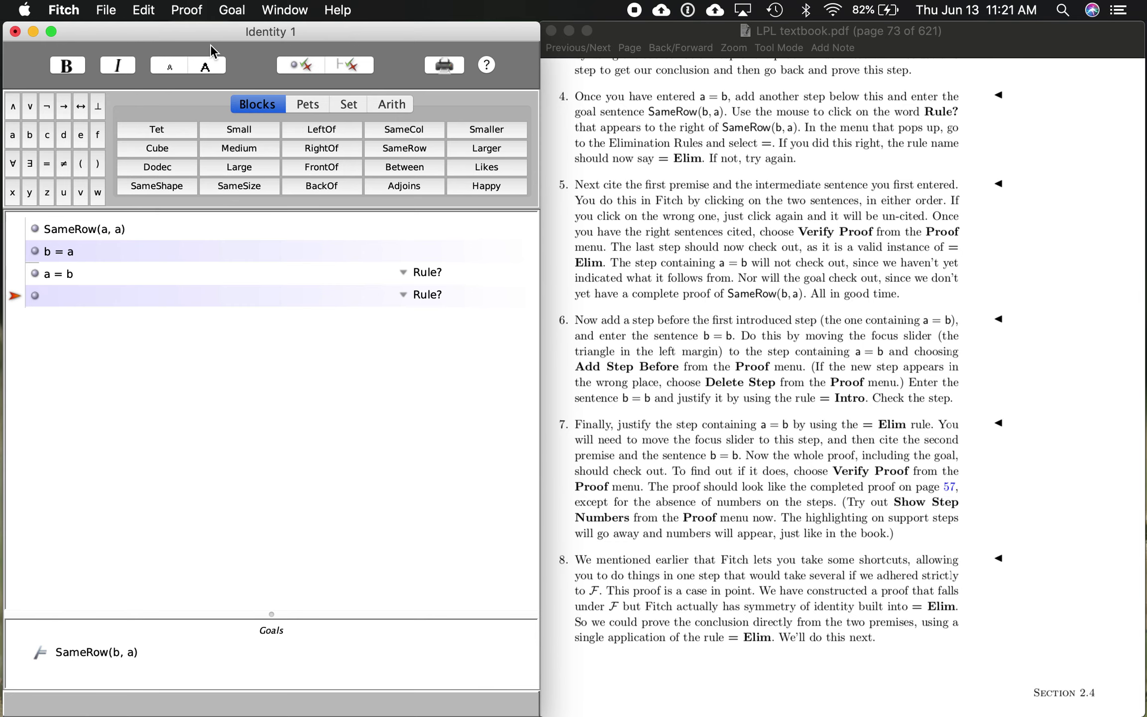
left_click(400, 149)
type("b, a)")
key("Tab")
type("a")
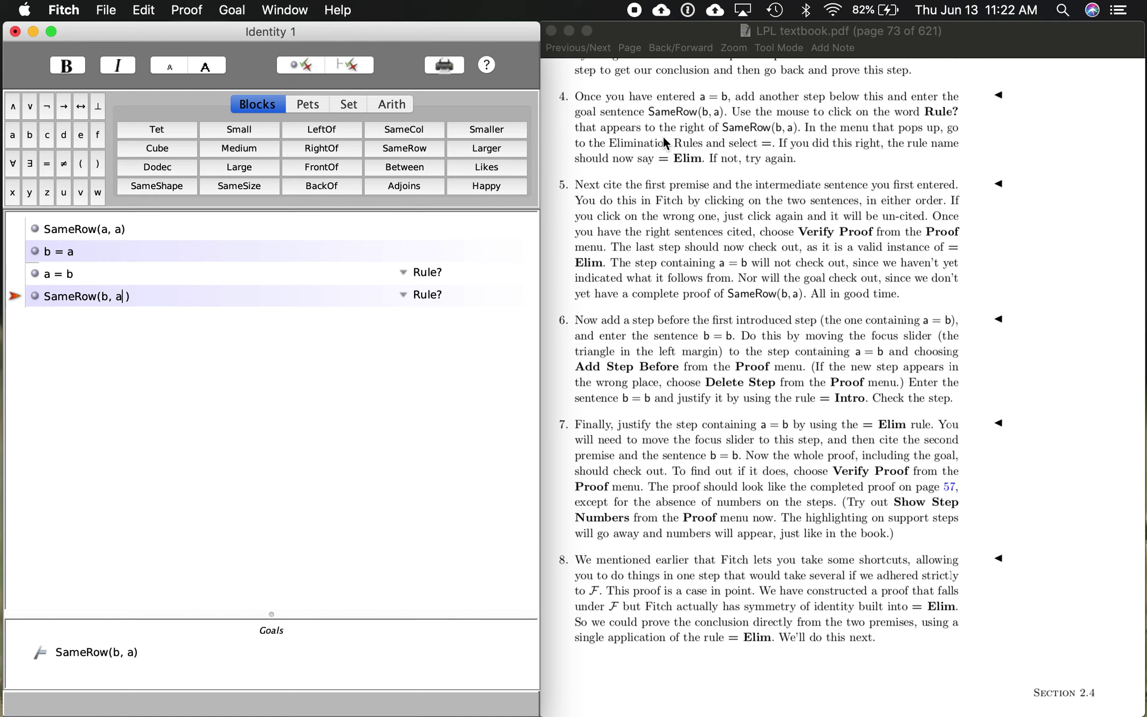
left_click(403, 293)
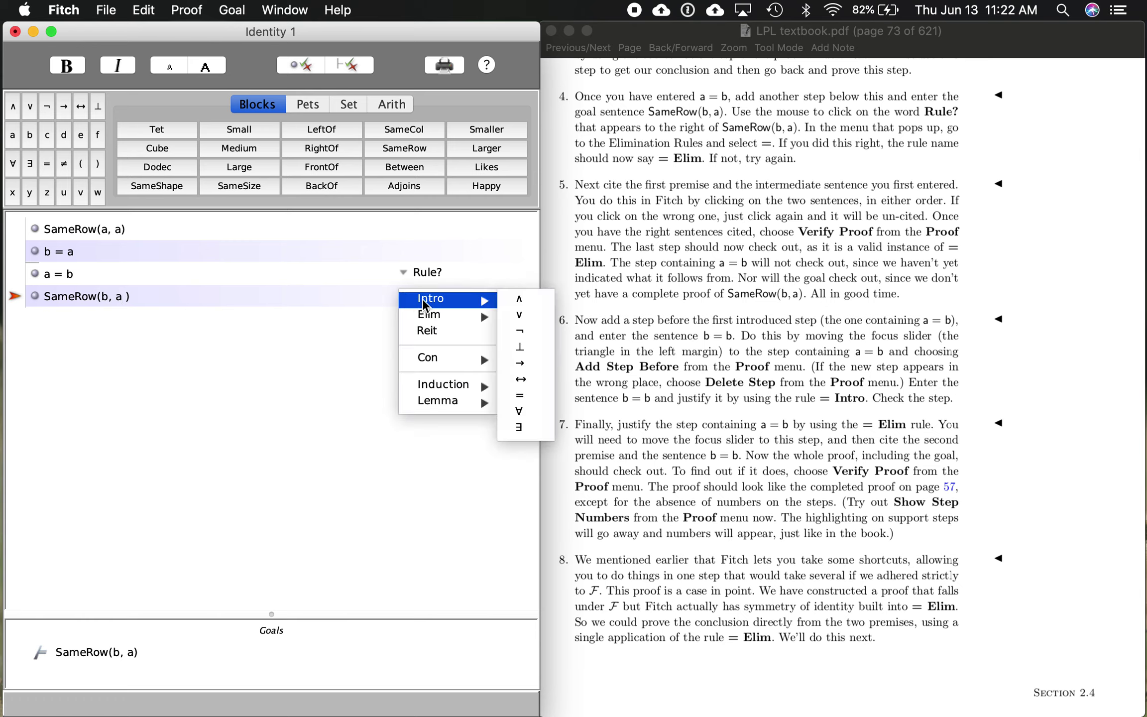
Pick = from the rule popup's Elim submenu for the SameRow(b, a) step
mouse_move(436, 316)
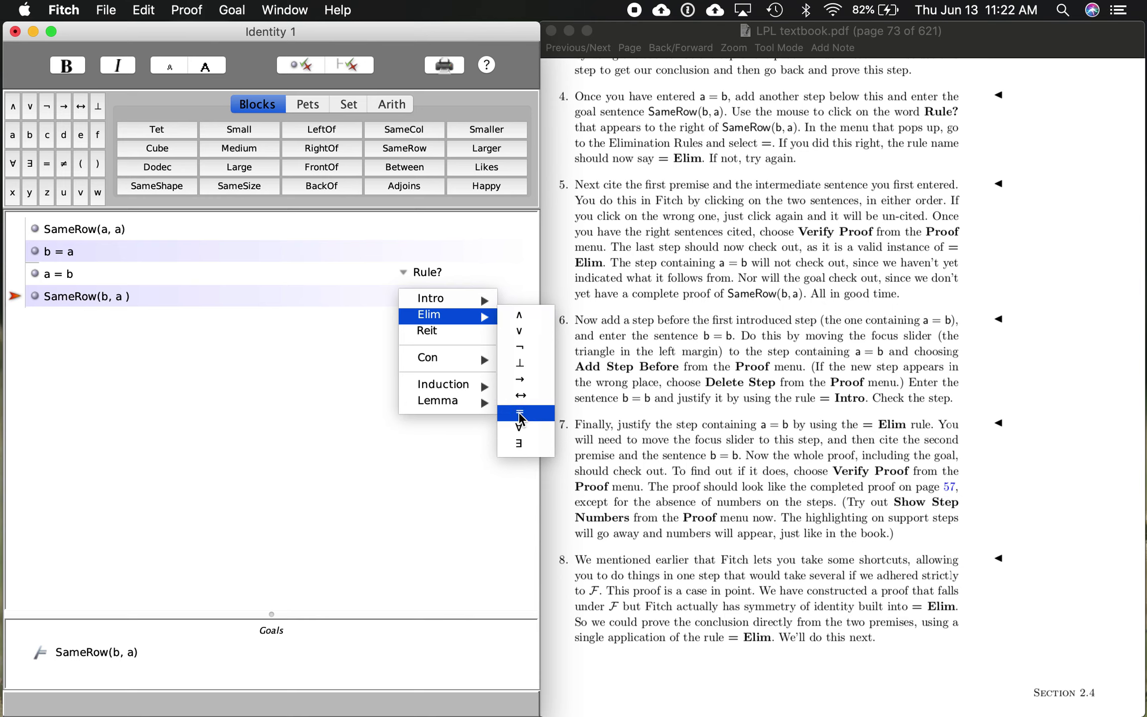
mouse_move(518, 411)
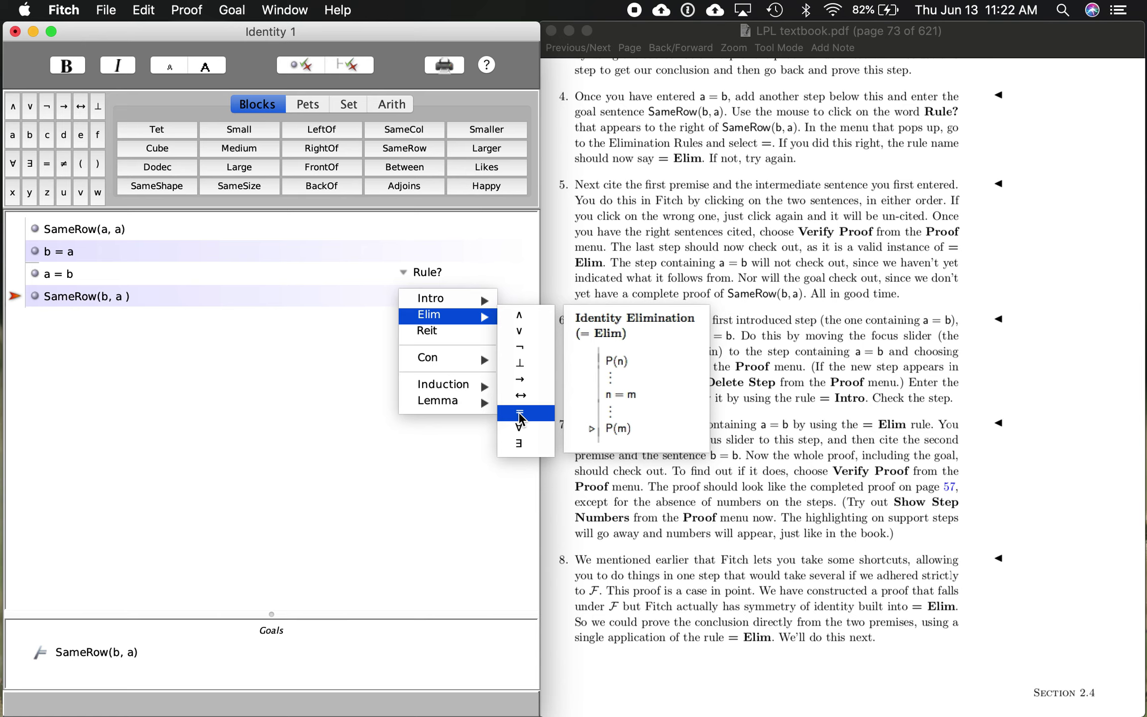
left_click(519, 413)
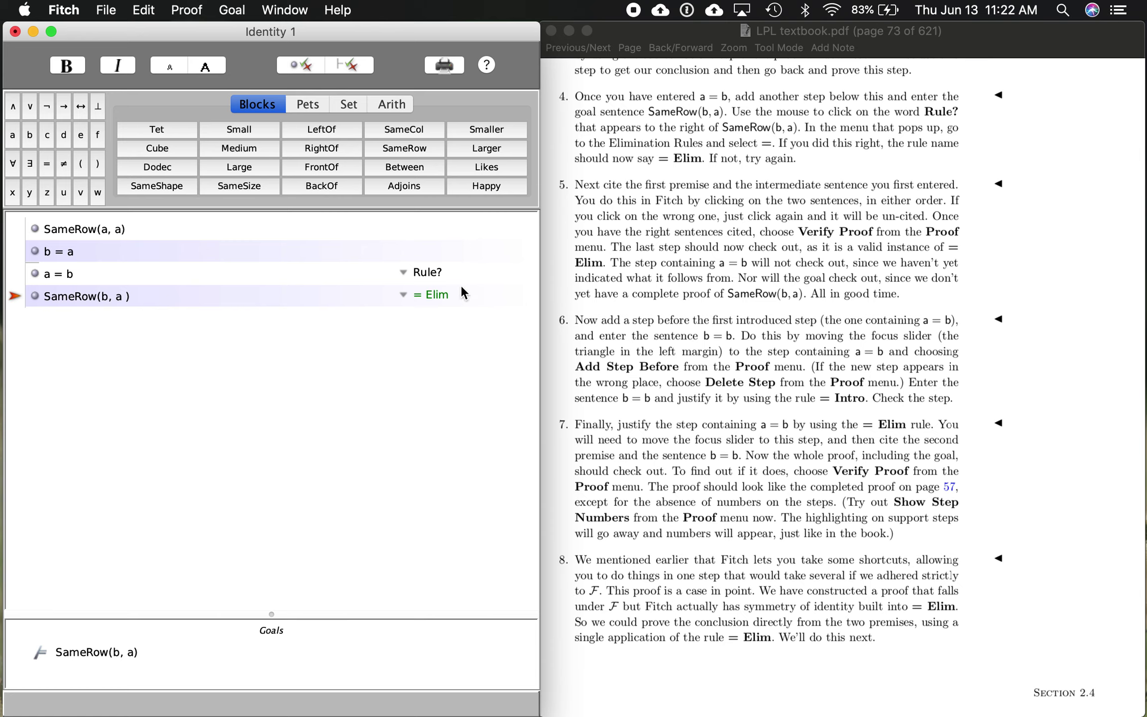
scroll(653, 518, "down", 4)
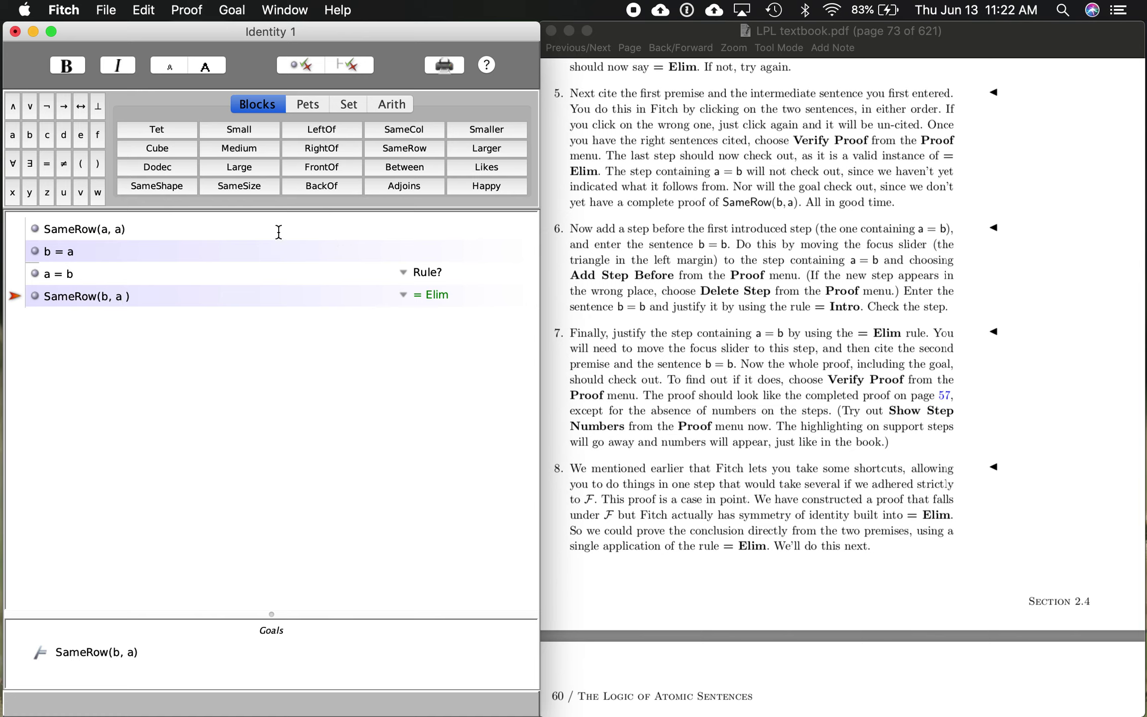
Cite premise SameRow(a, a) and step a = b as support for SameRow(b, a)
left_click(107, 230)
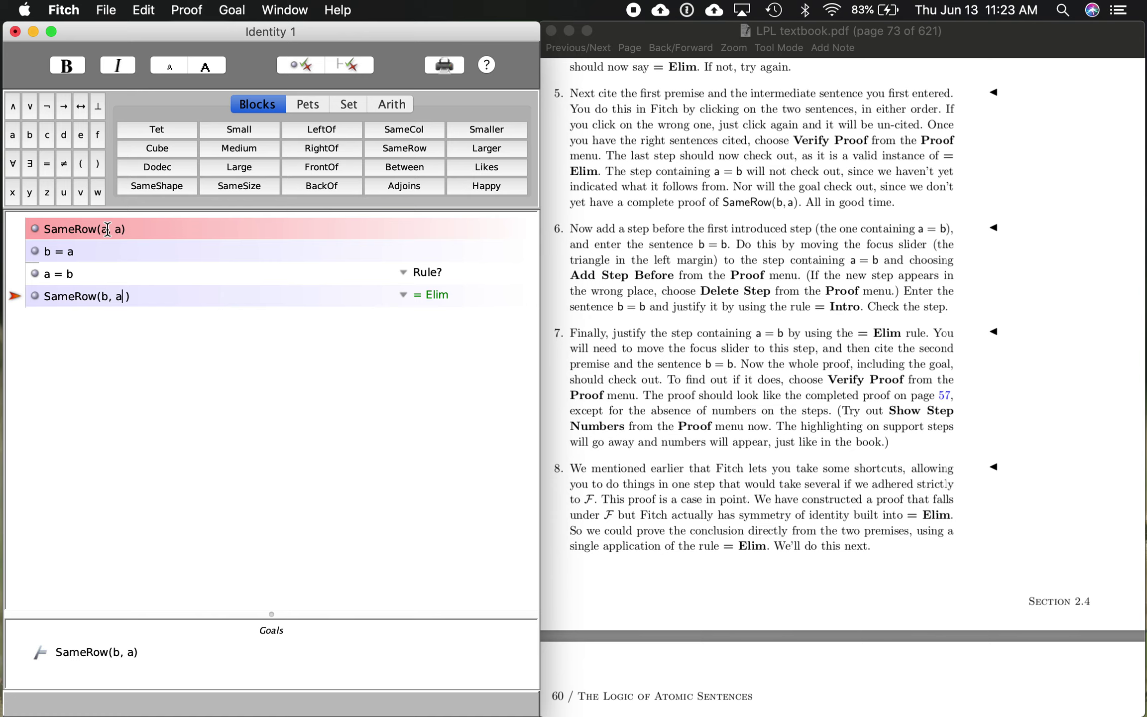
left_click(66, 274)
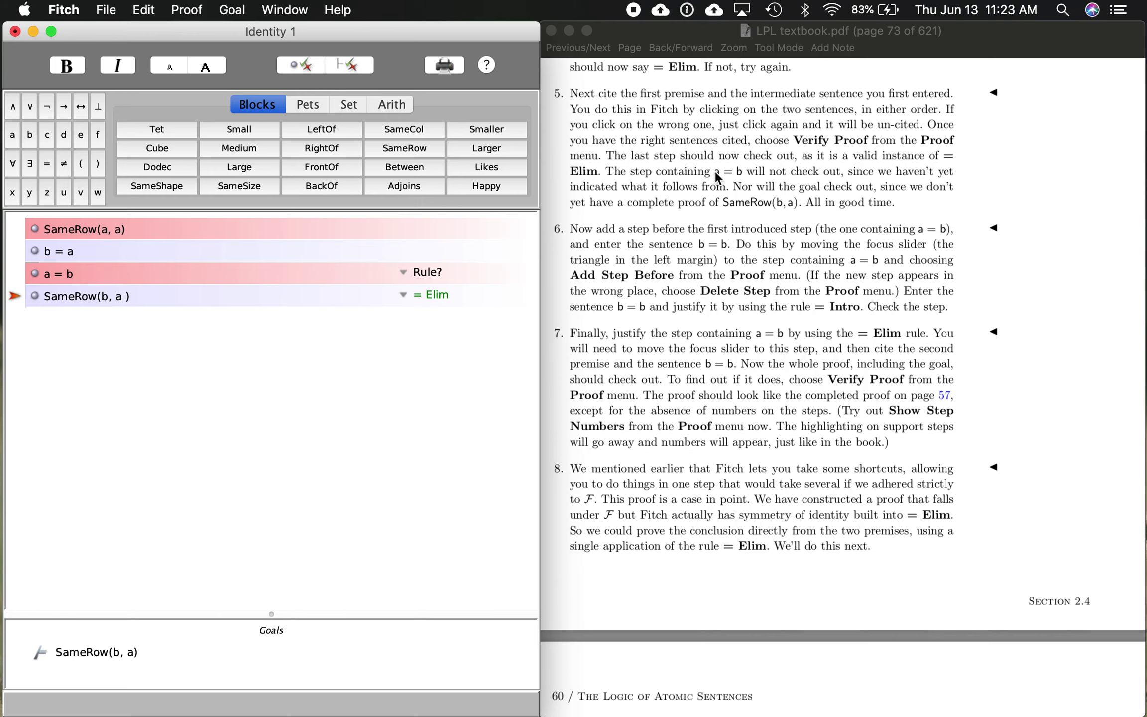
Verify the whole proof, then move focus up to b = a and back to a = b
left_click(352, 71)
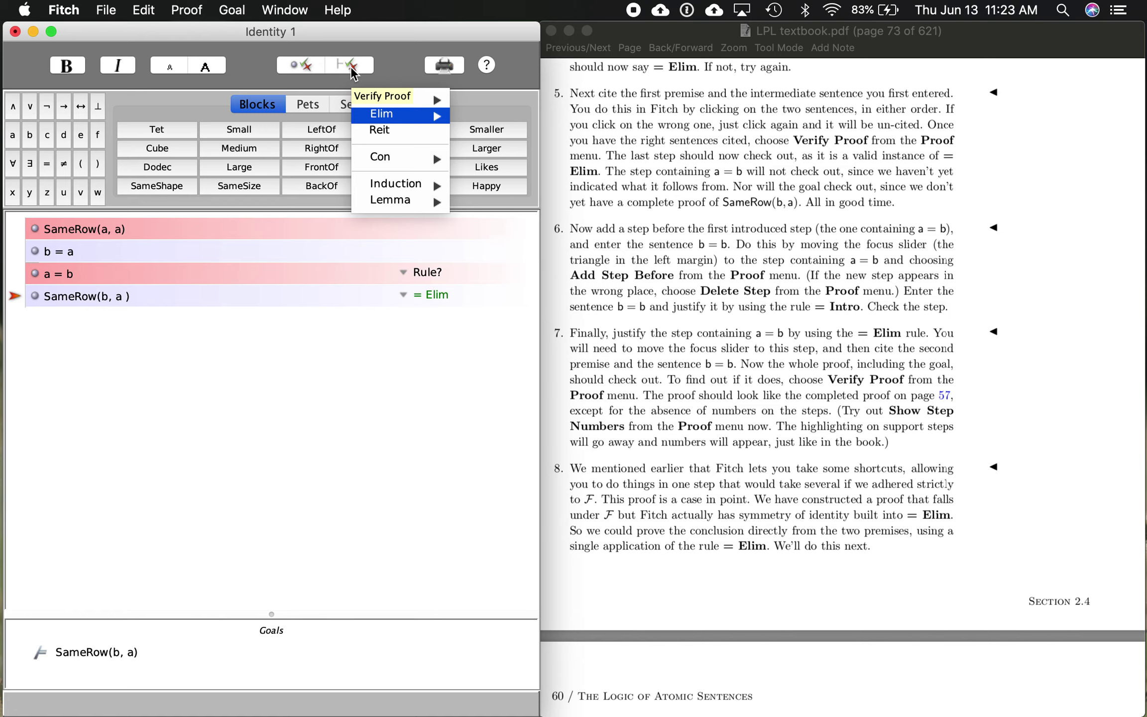
left_click(350, 71)
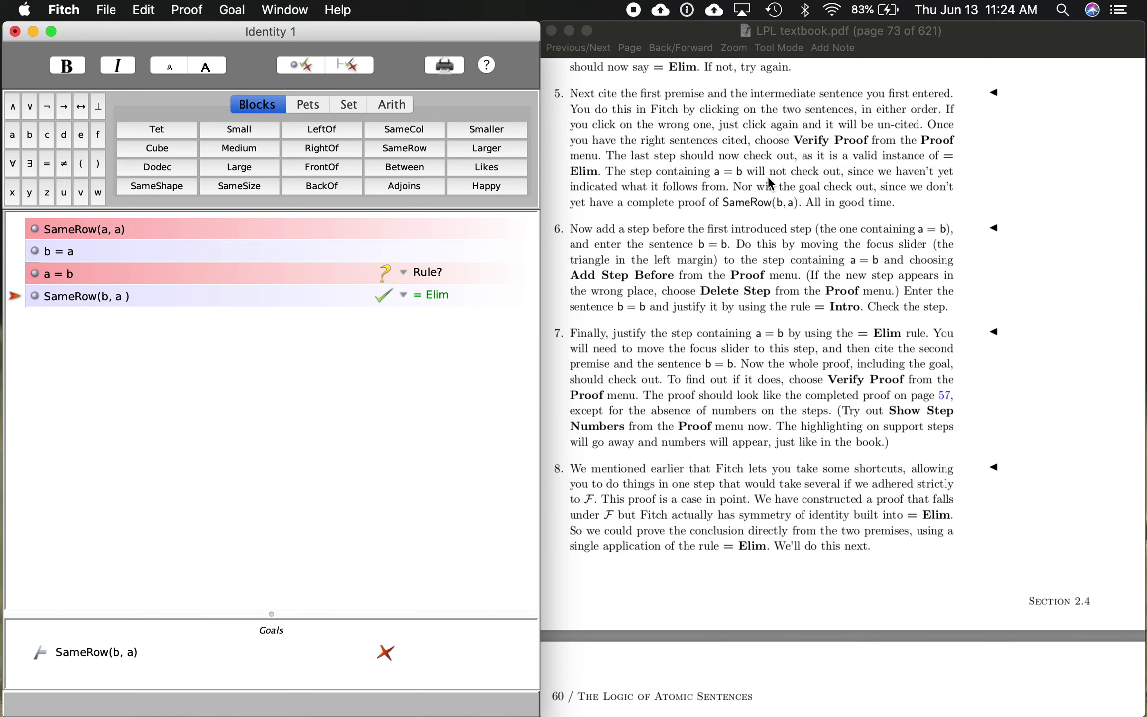
scroll(695, 382, "down", 5)
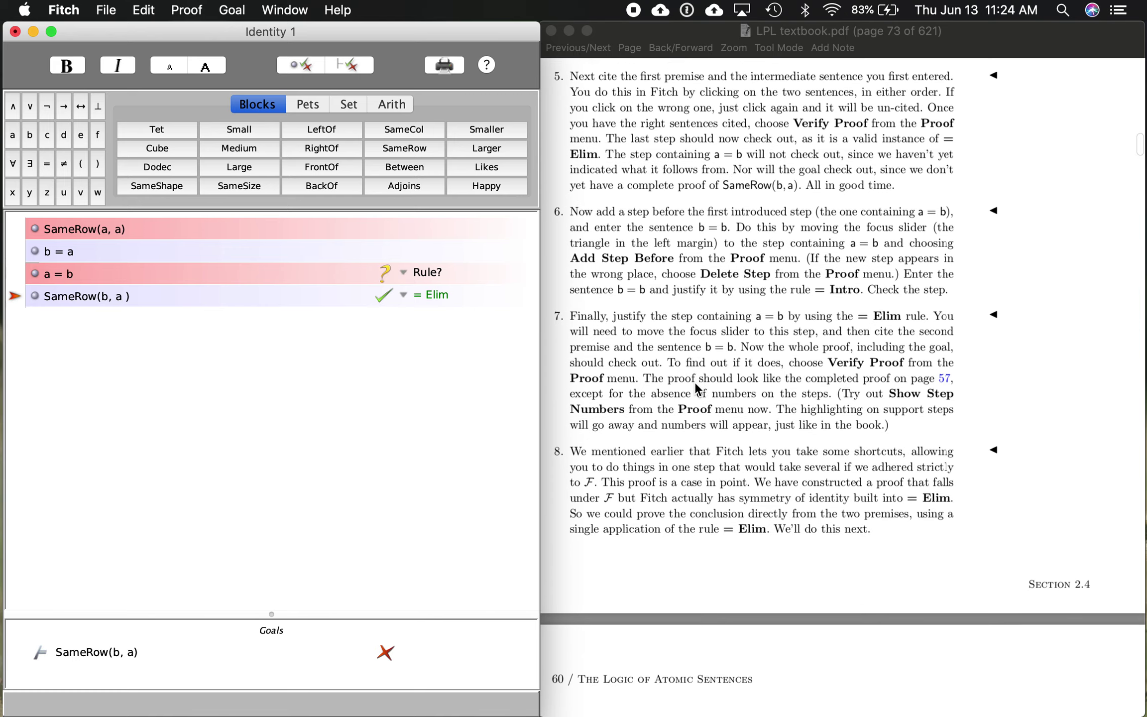
scroll(695, 381, "down", 1)
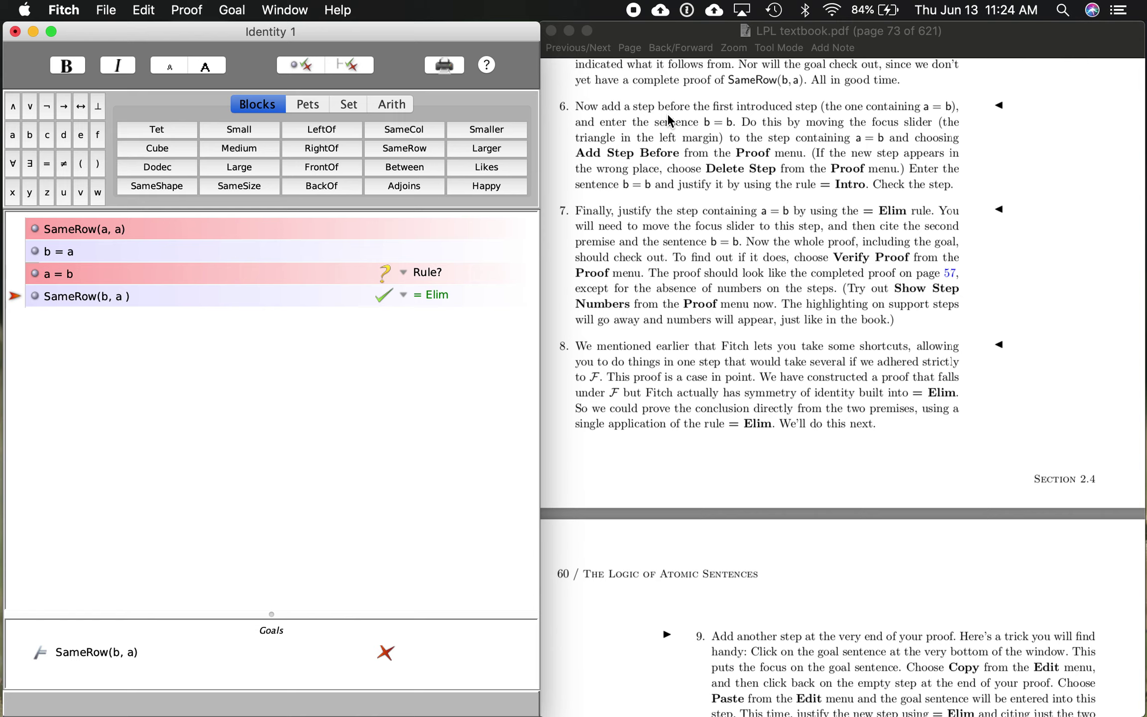
key("Up")
key("Up")
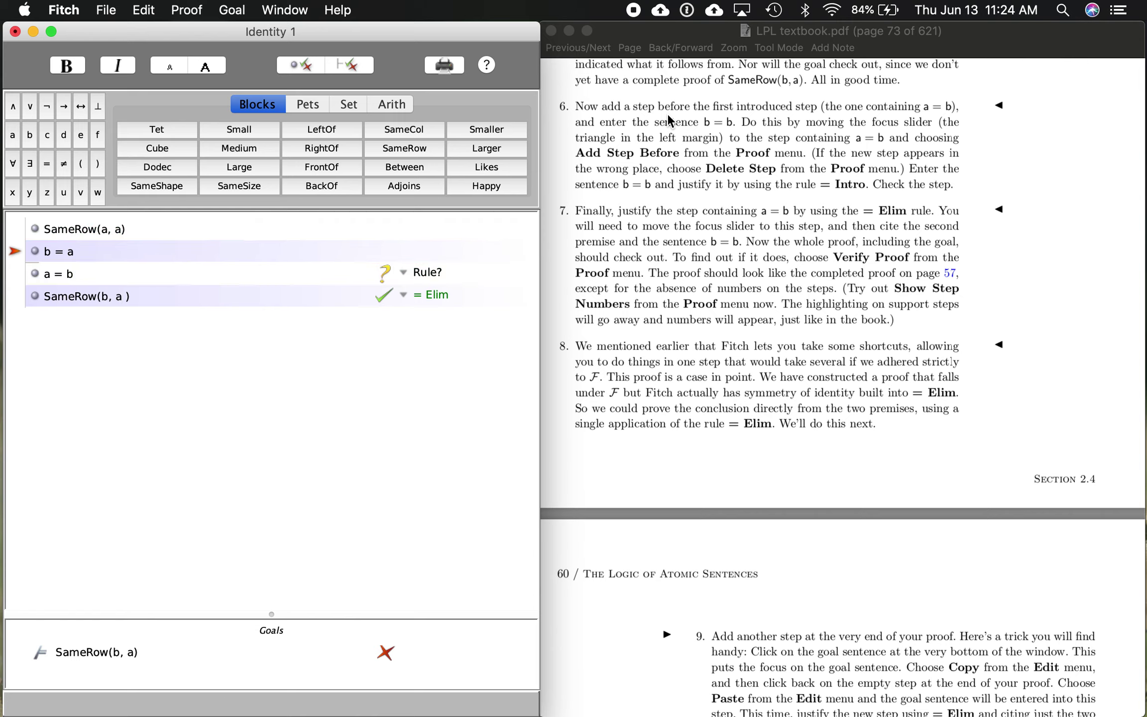
key("Down")
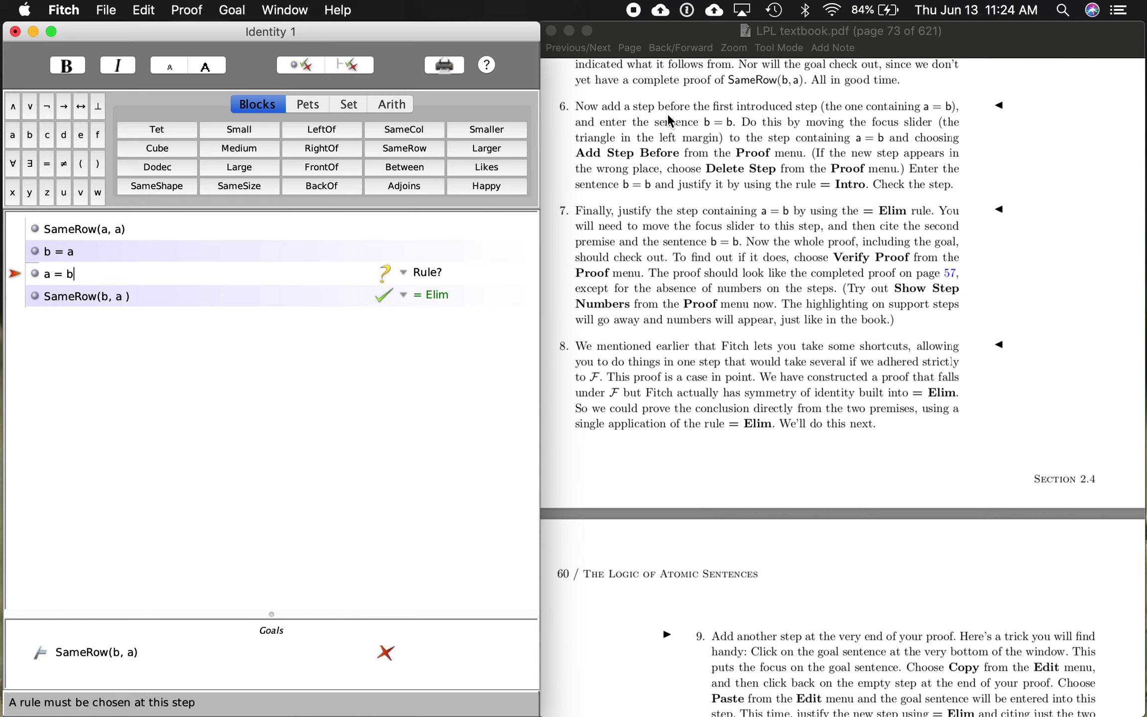
With focus on b = a, add a new step after it for b = b
key("Up")
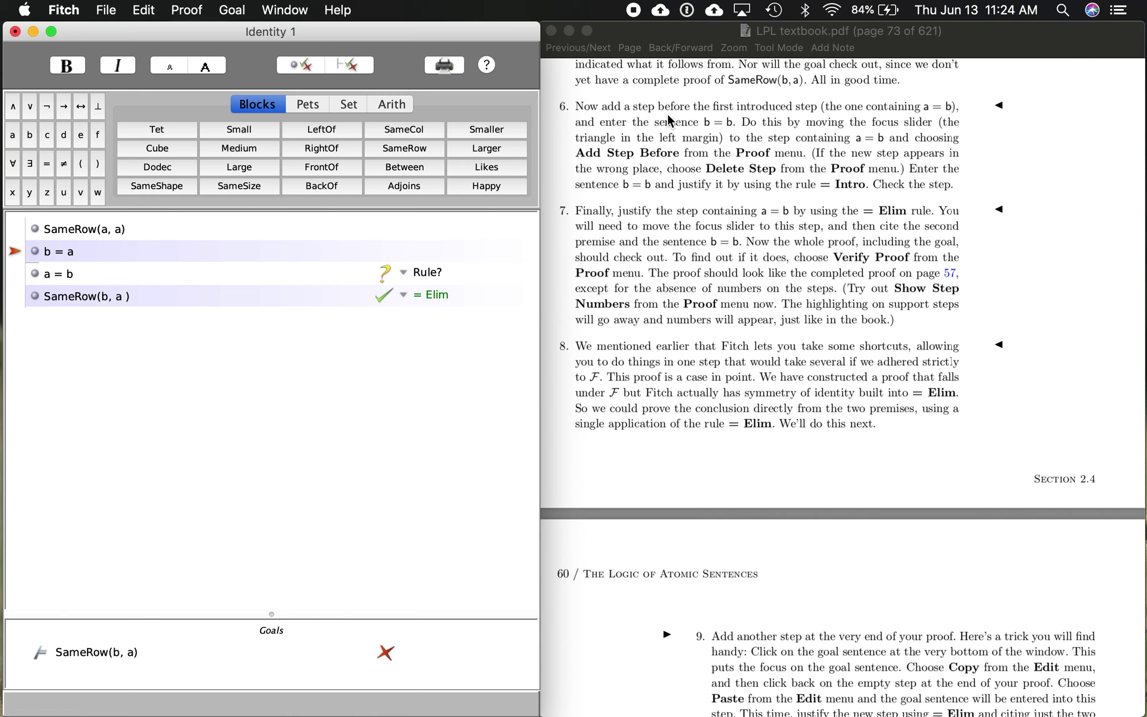
left_click(195, 8)
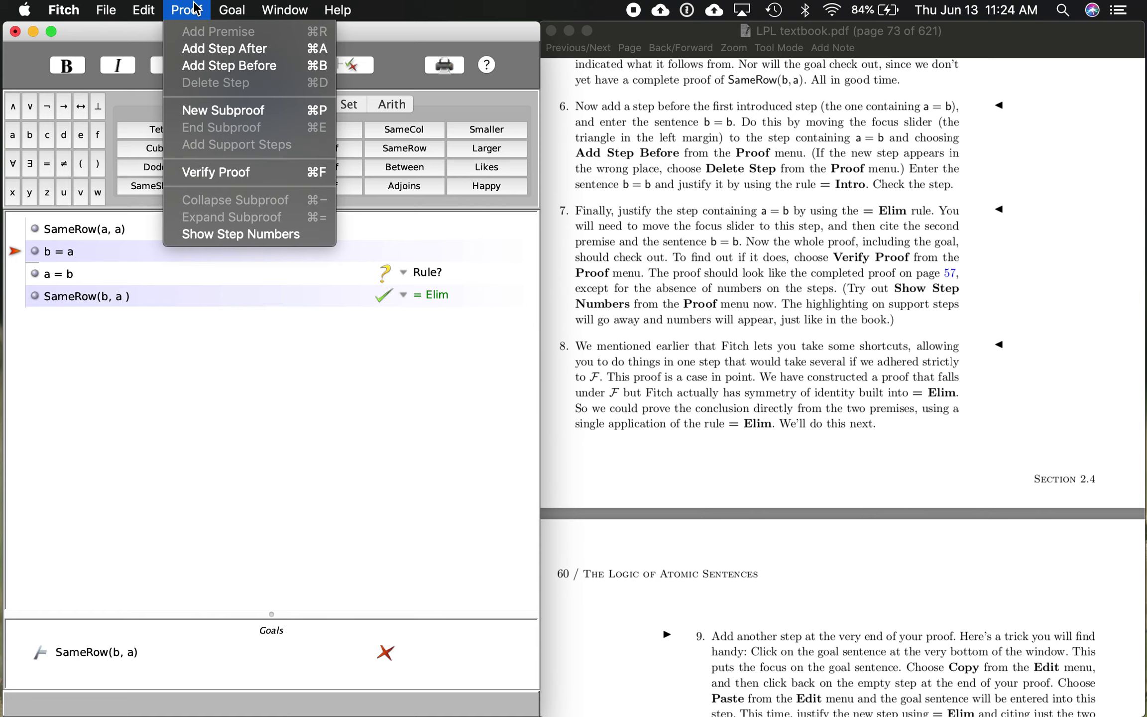
left_click(234, 53)
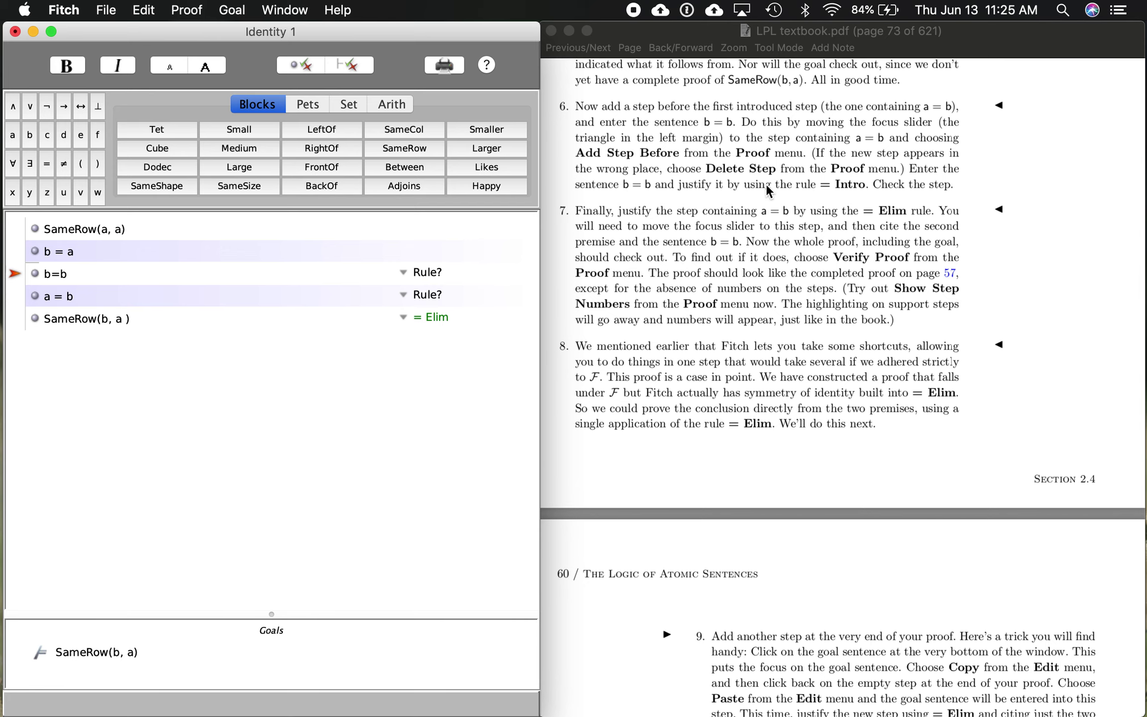
scroll(767, 191, "down", 3)
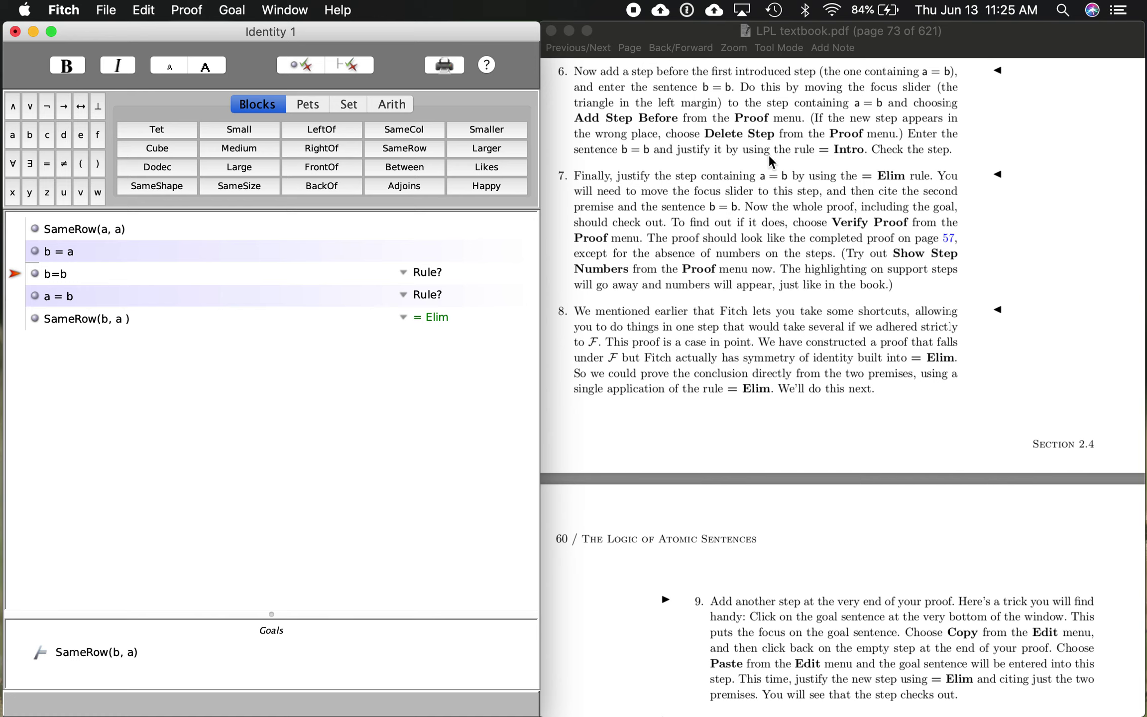
Justify b = b with = Intro and check that single step
left_click(406, 274)
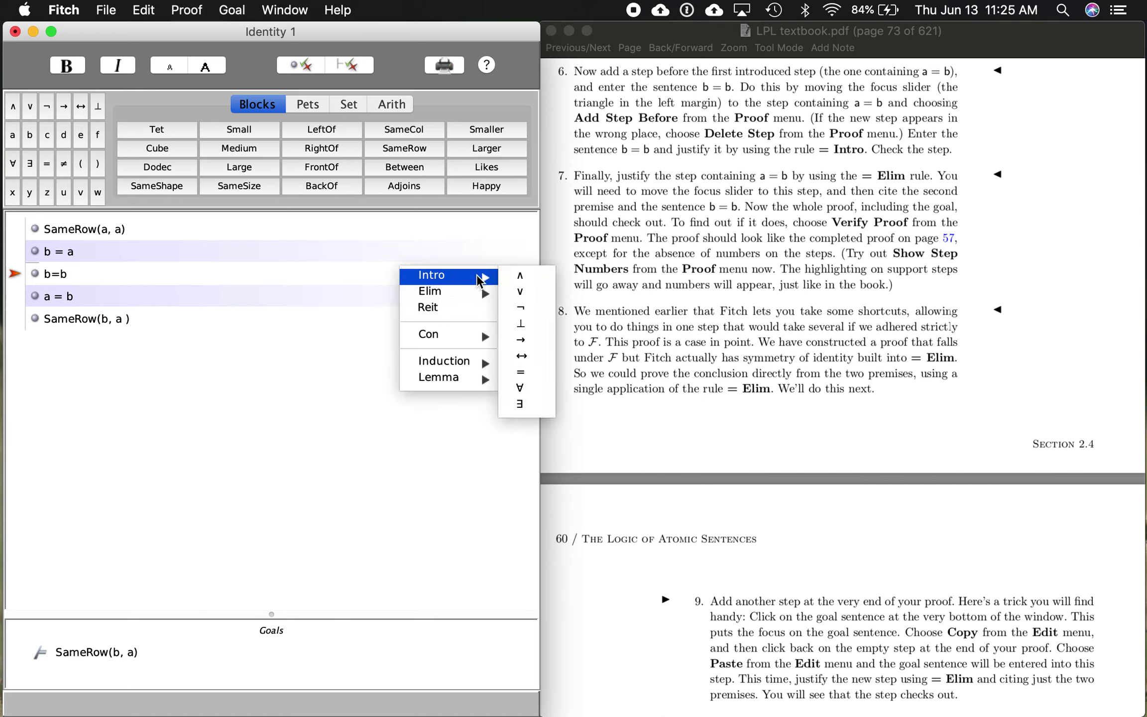
left_click(521, 378)
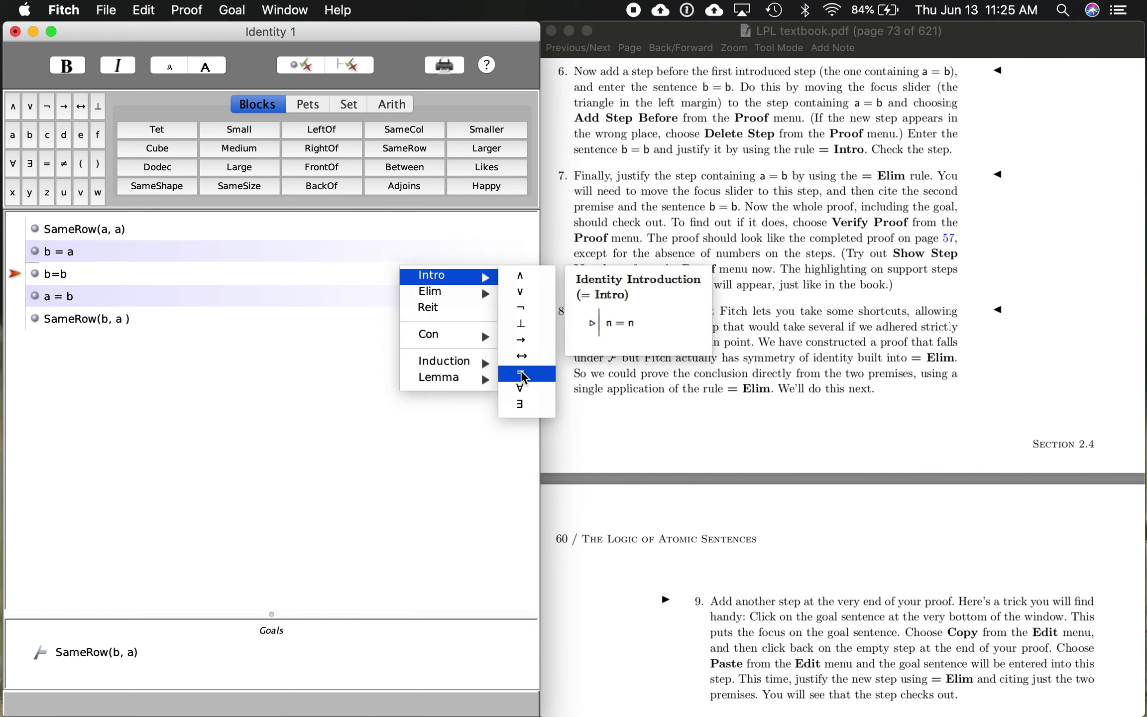
left_click(521, 378)
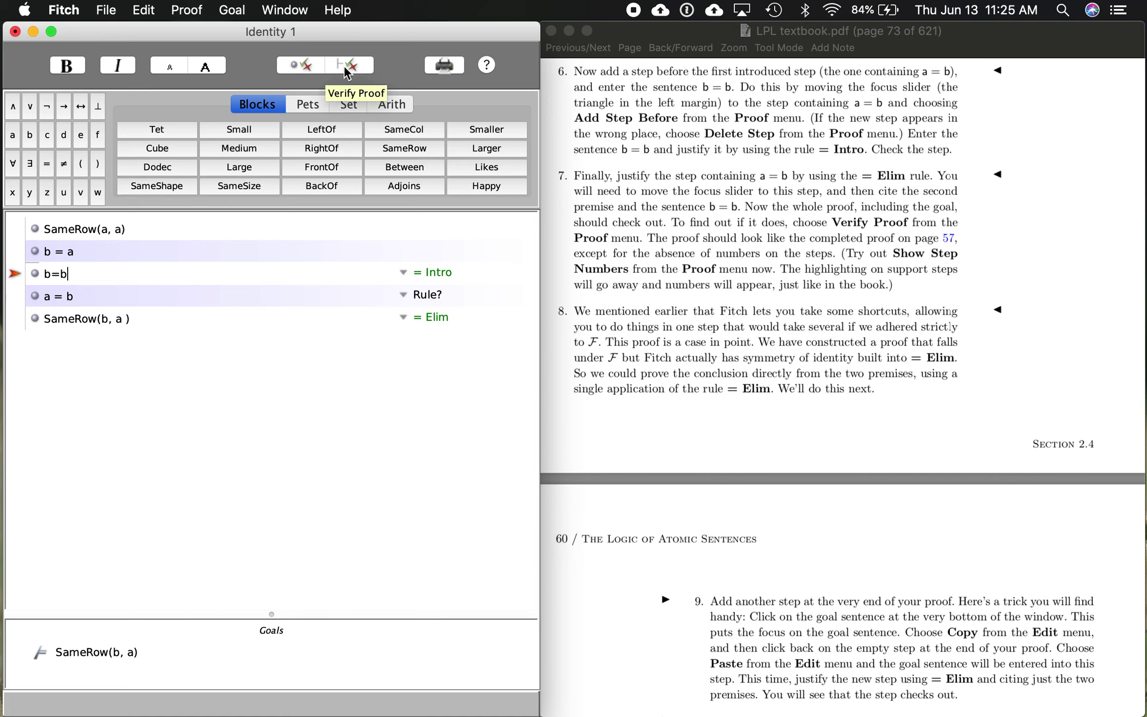
left_click(296, 71)
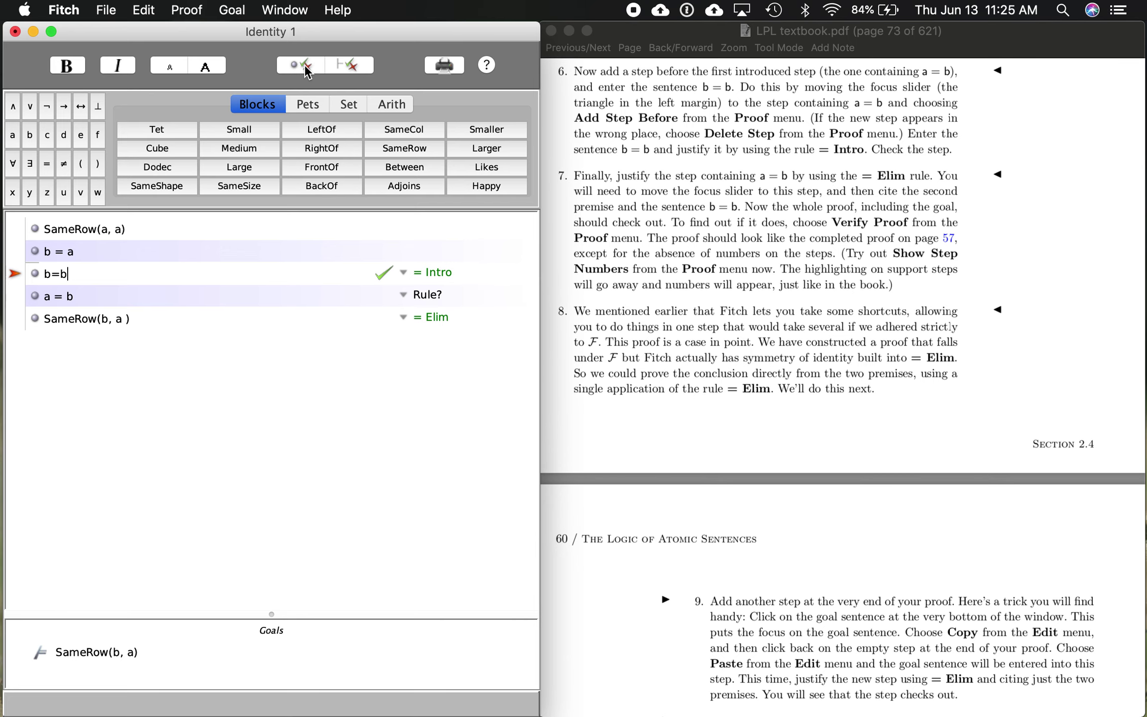
scroll(653, 333, "down", 2)
scroll(653, 333, "down", 1)
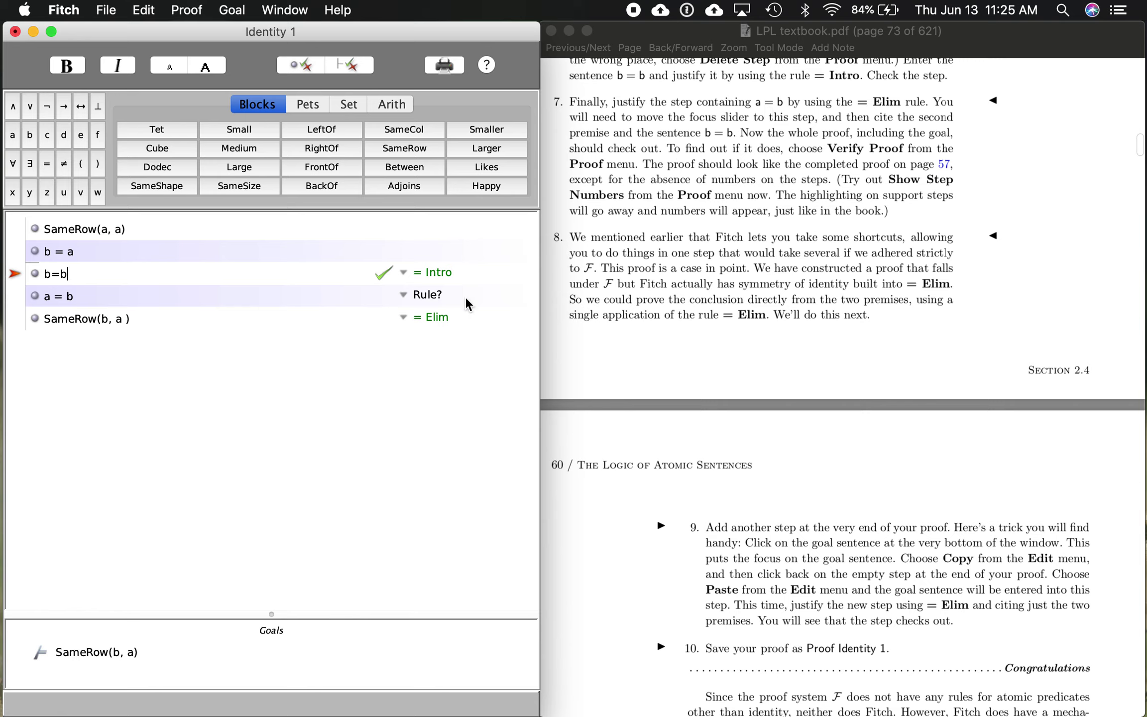
Justify a = b by = Elim citing b = a and b = b, then verify the whole proof
left_click(421, 302)
left_click(406, 298)
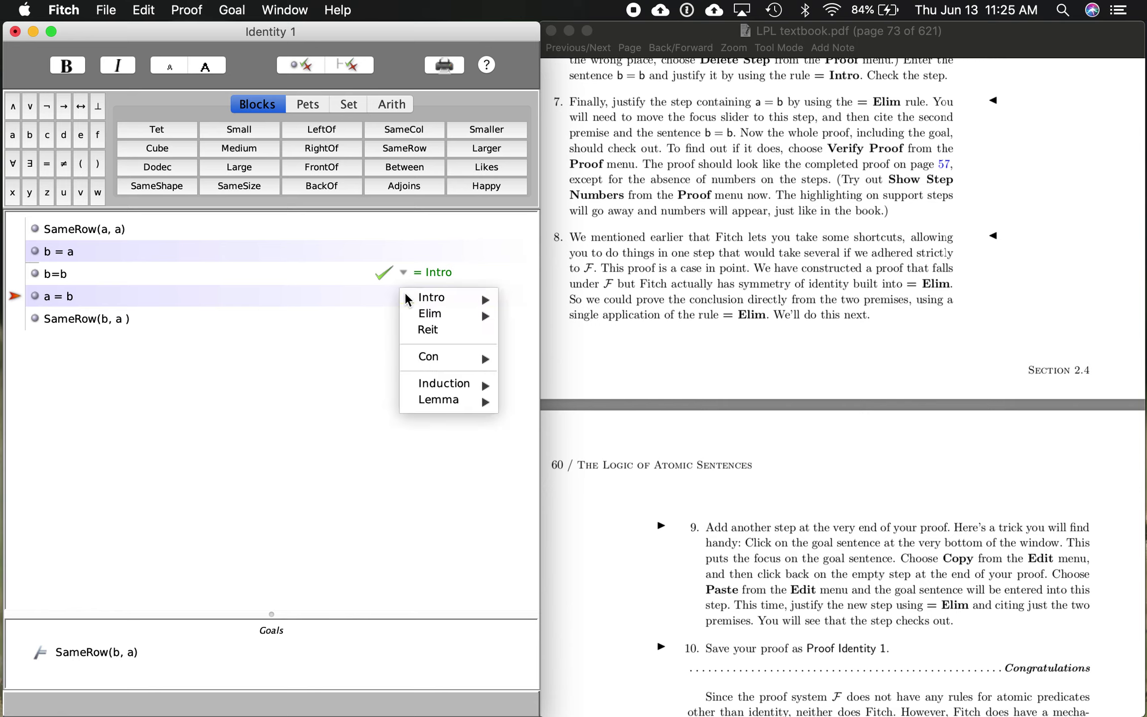
mouse_move(449, 315)
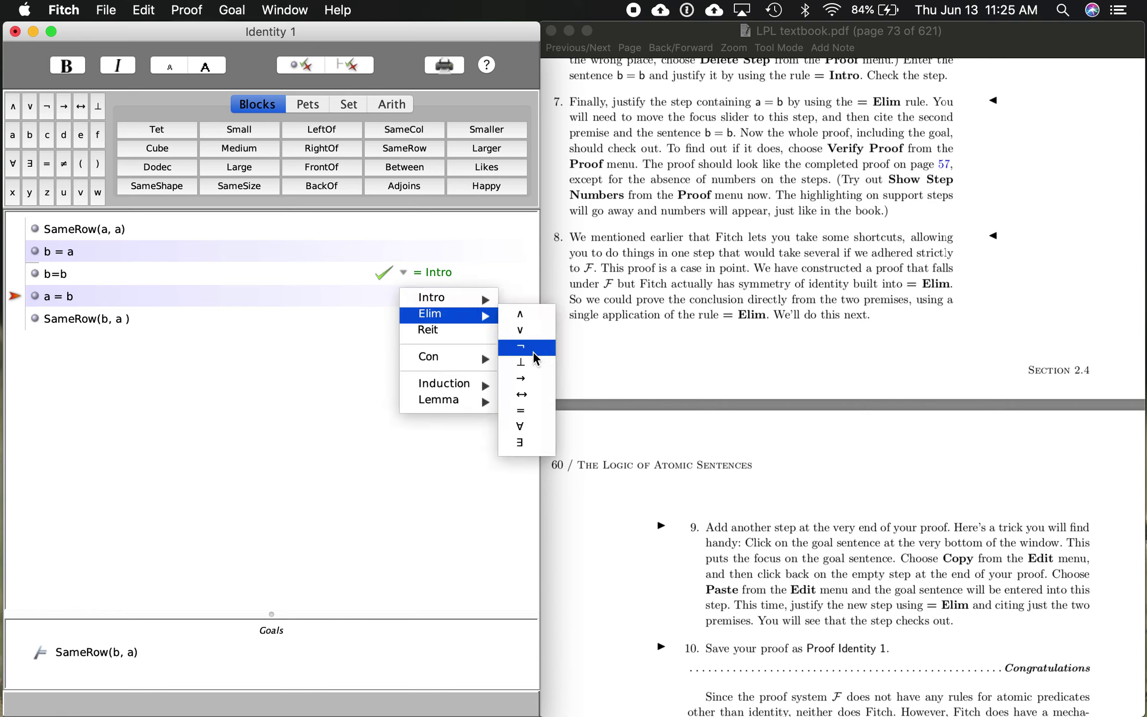
left_click(520, 411)
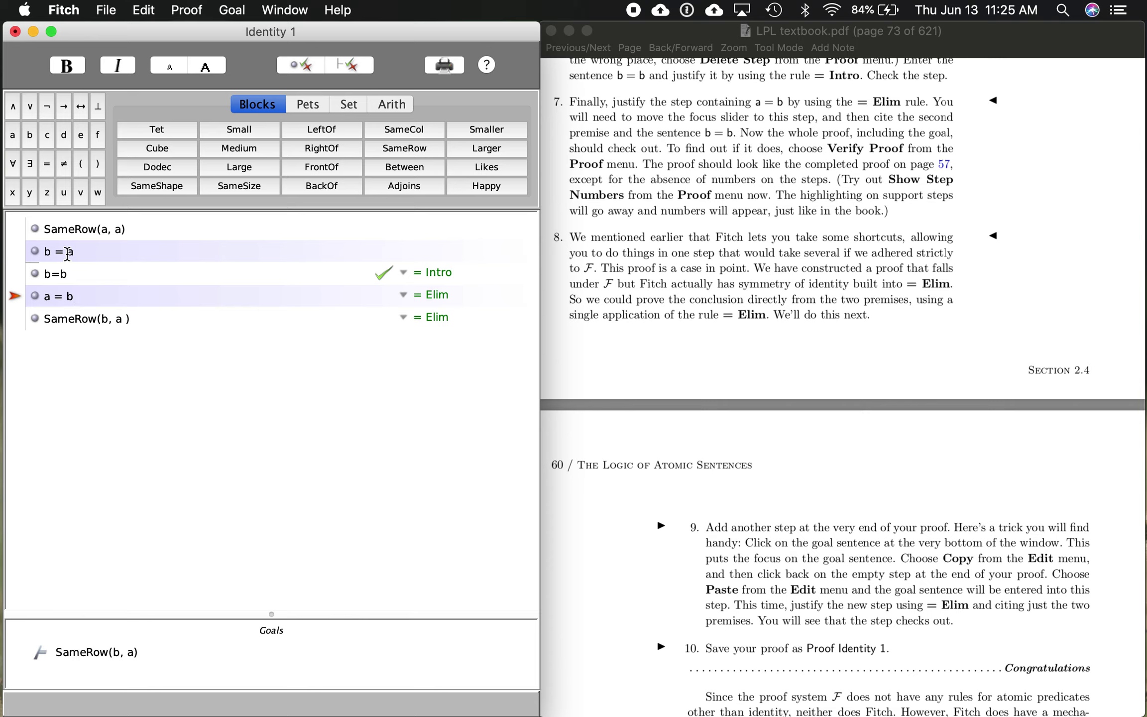
left_click(67, 251)
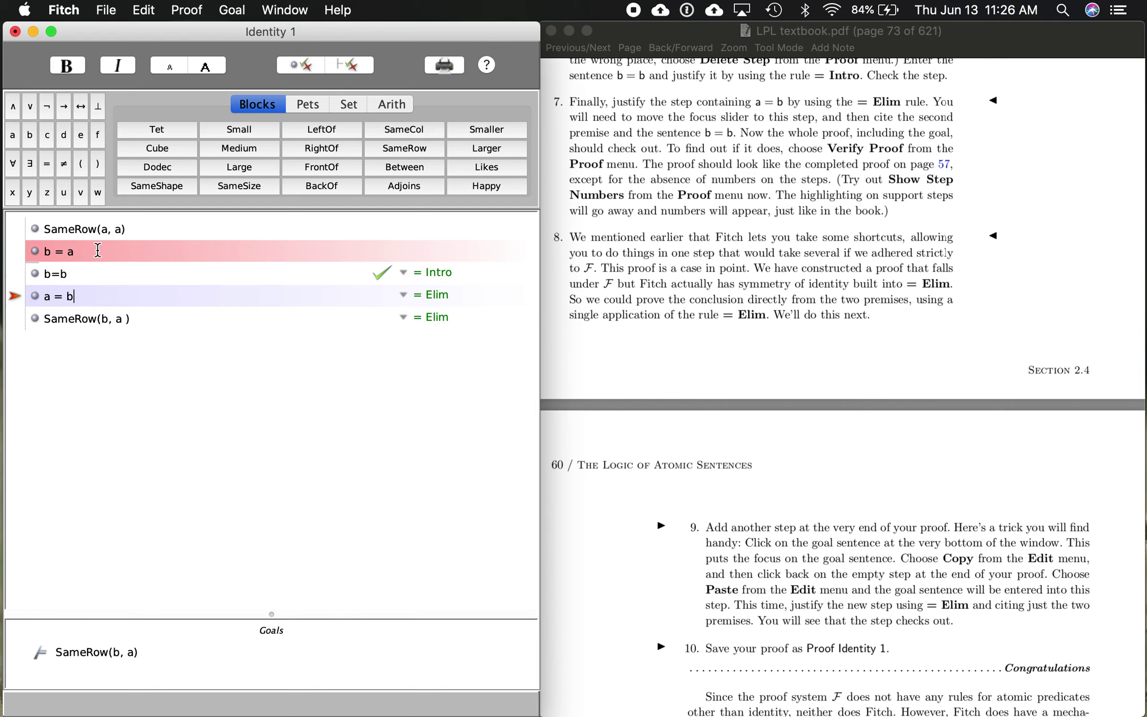
left_click(90, 272)
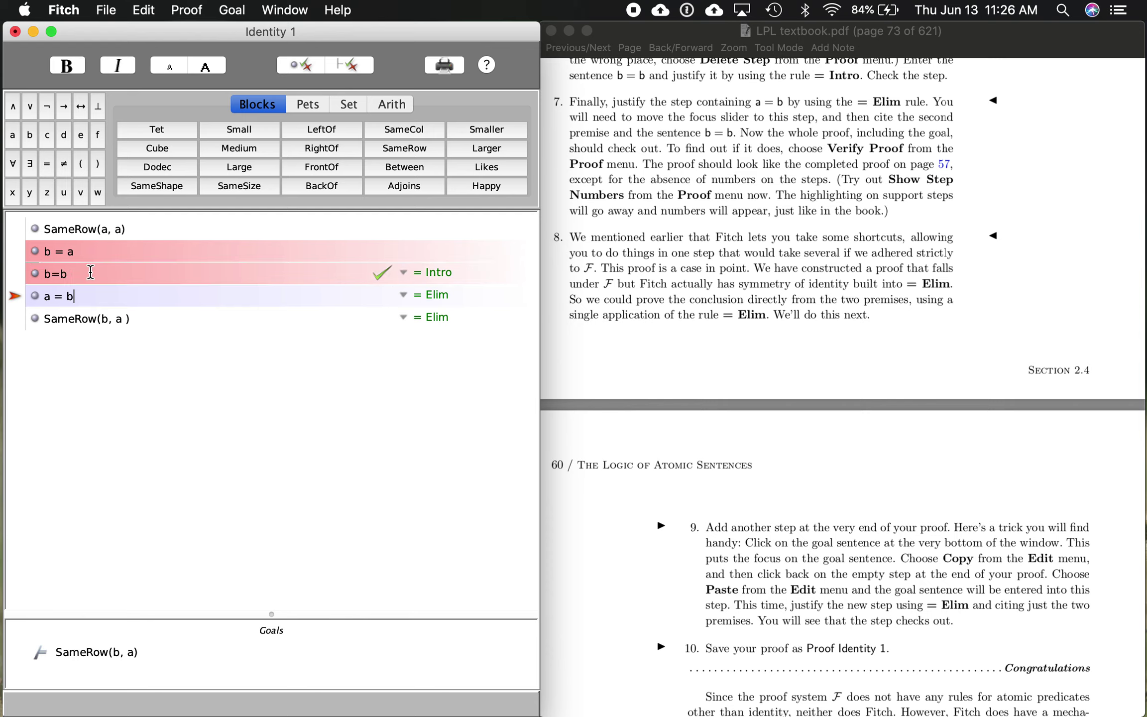
left_click(348, 69)
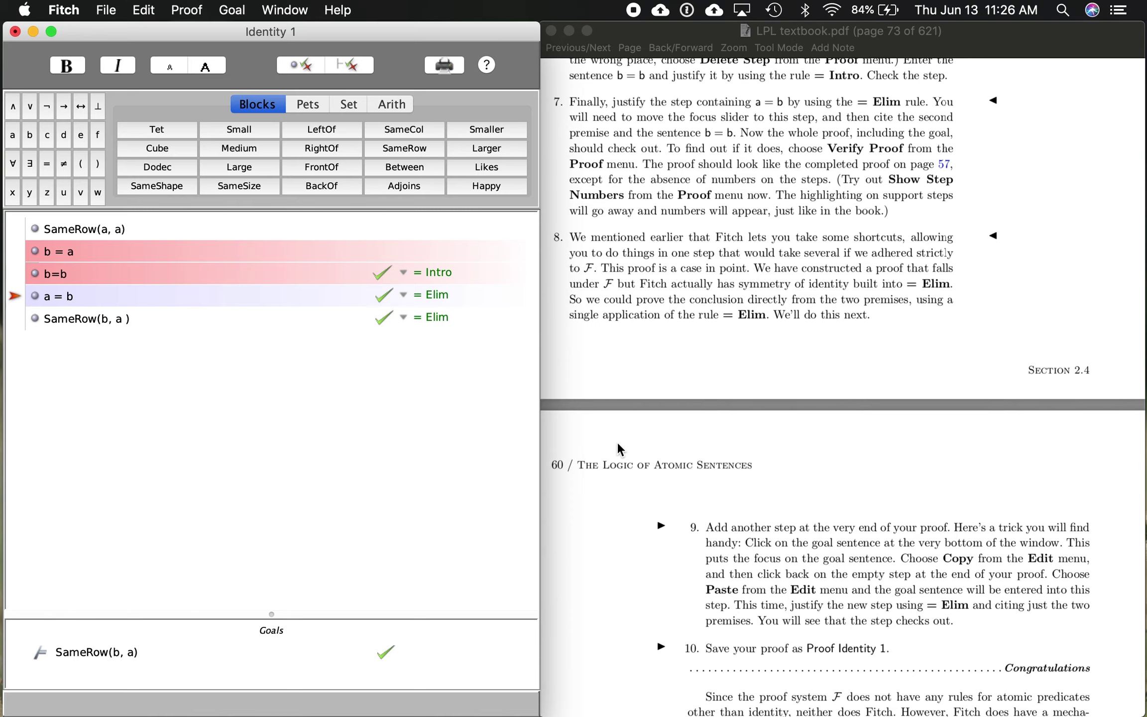
scroll(616, 451, "down", 5)
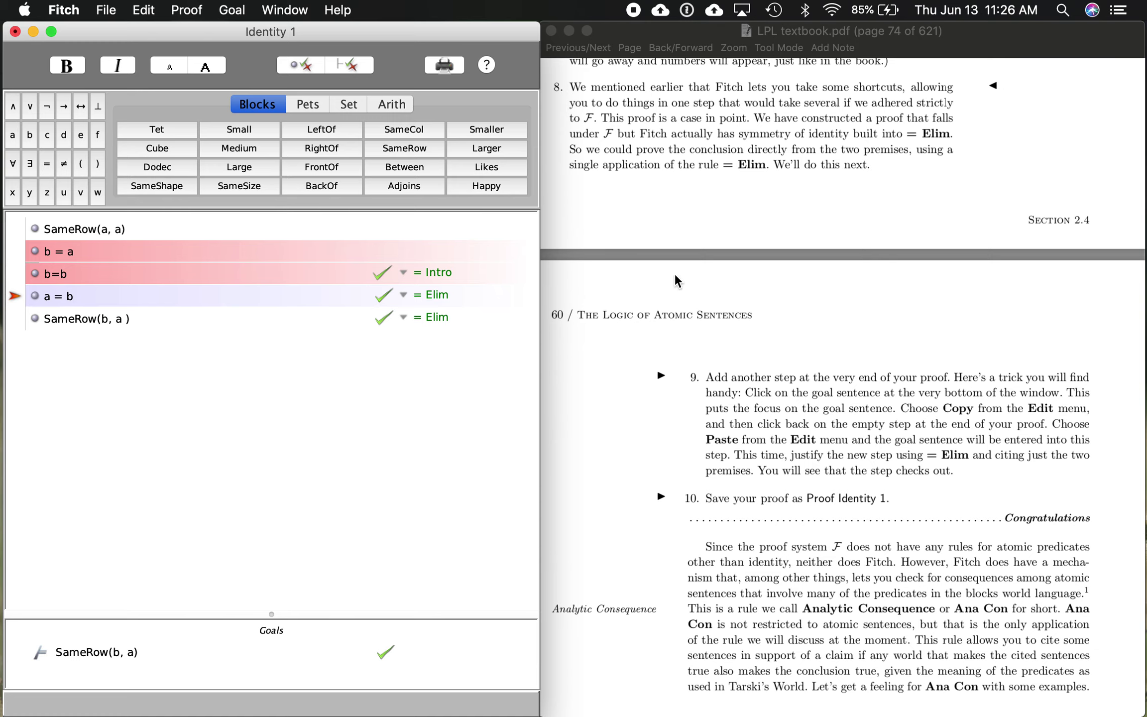
Scroll the LPL textbook PDF to page 74's Analytic Consequence section and You try it exercises
scroll(604, 518, "down", 2)
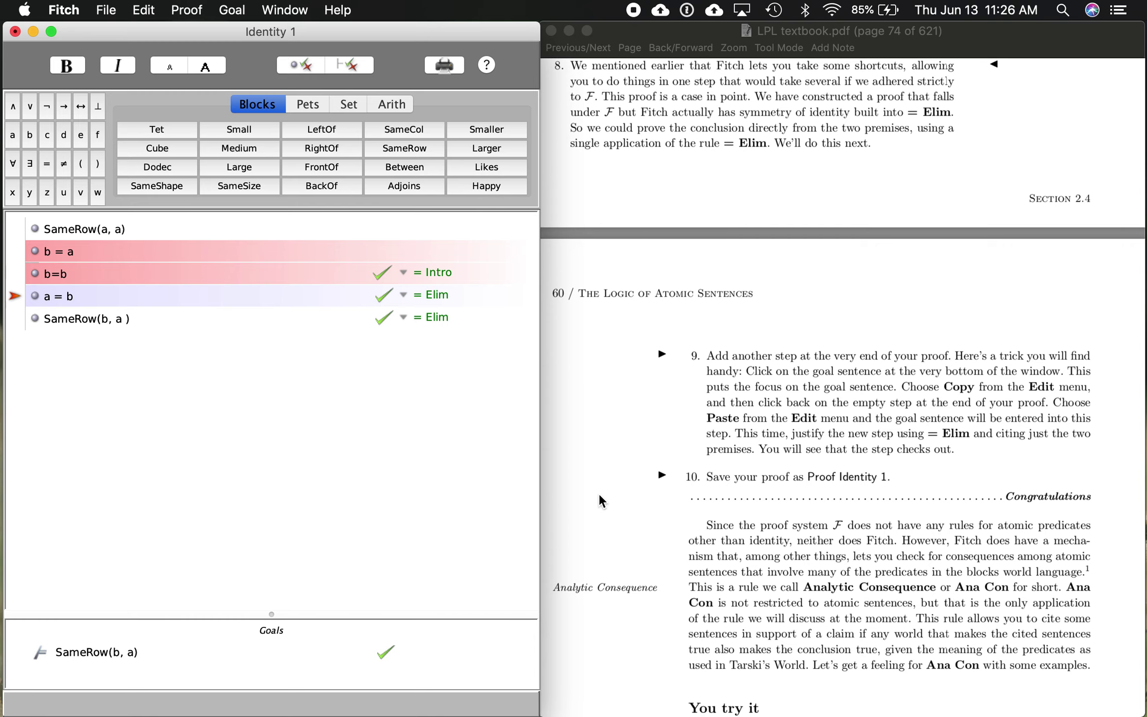
scroll(599, 495, "down", 3)
scroll(599, 498, "down", 3)
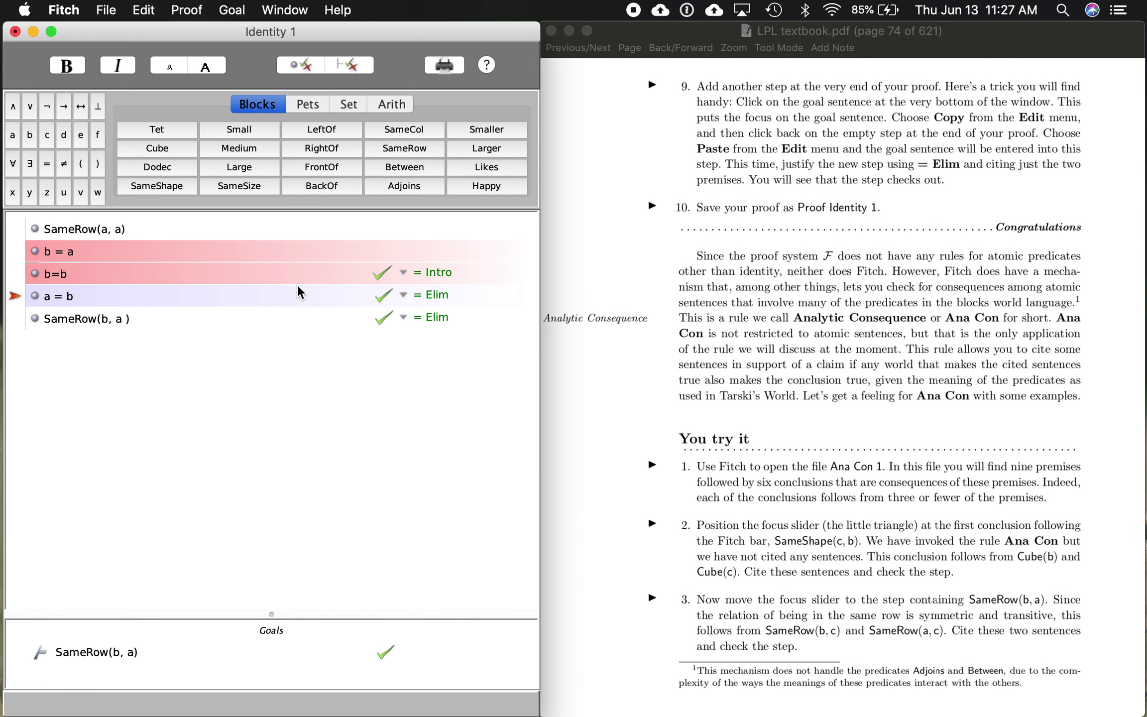
Append an empty step after the last line and paste the copied goal sentence SameRow(b, a) into it
key("Down")
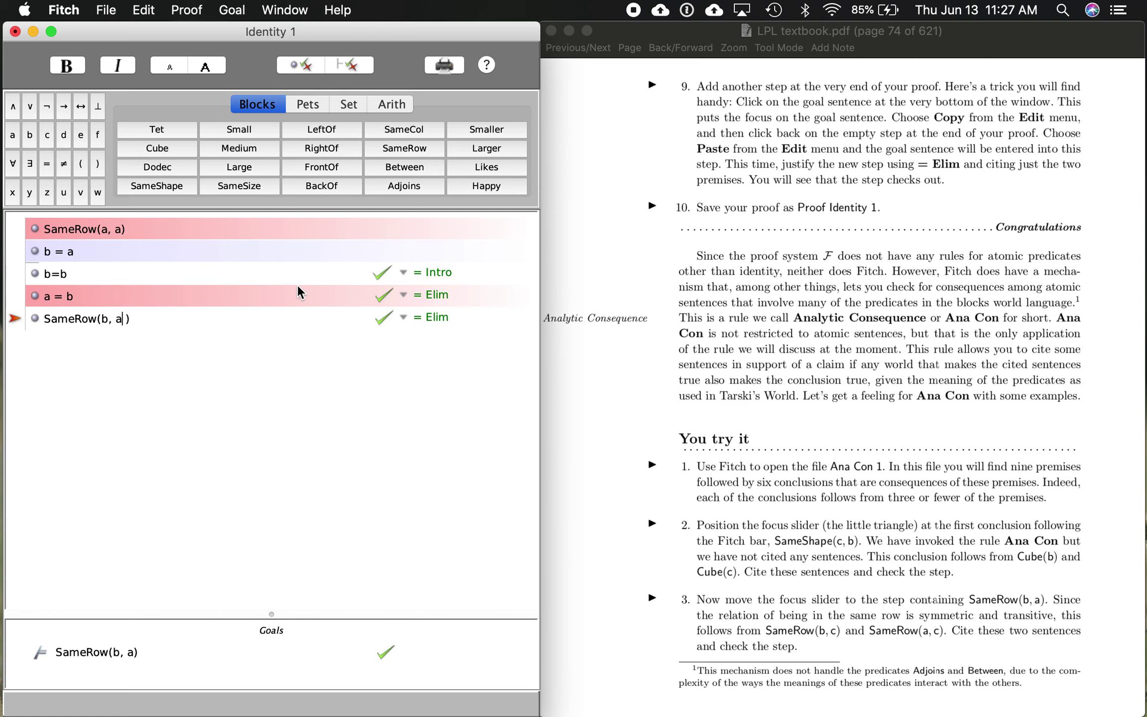
left_click(190, 5)
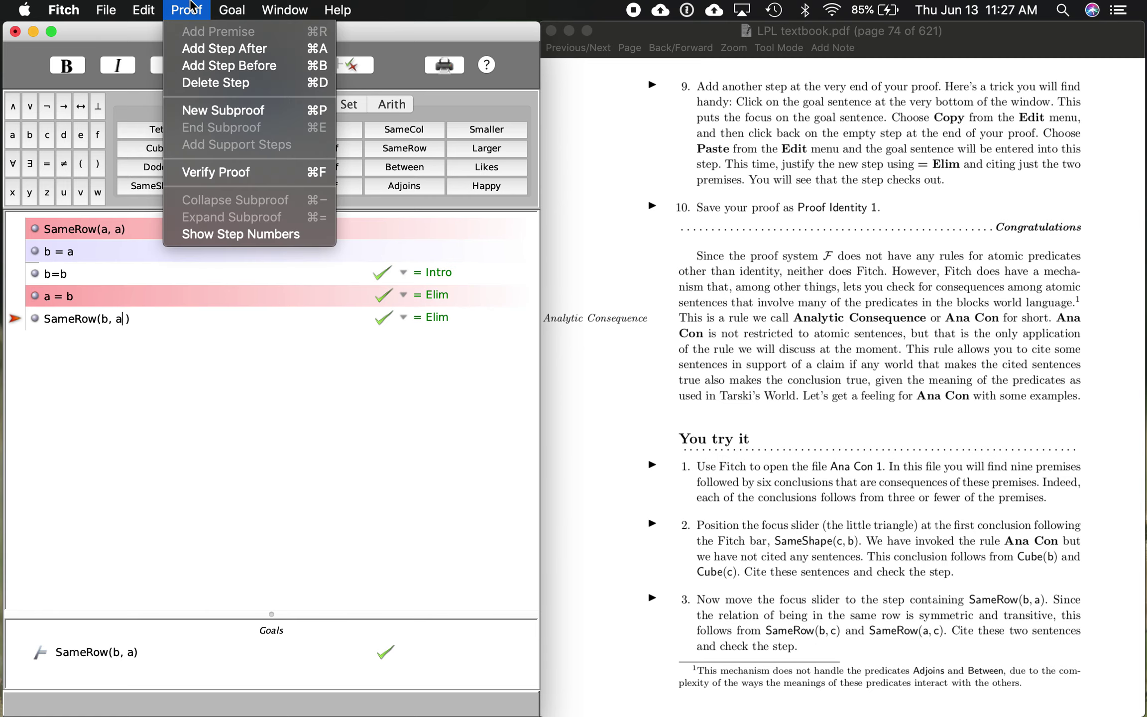
left_click(208, 54)
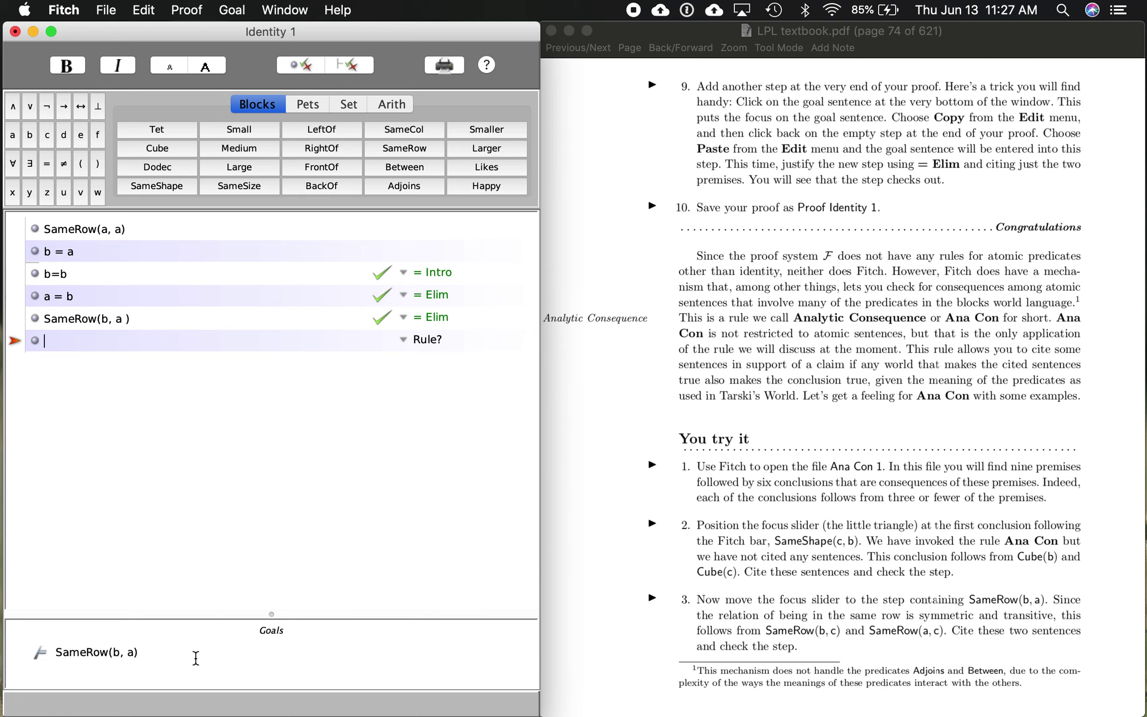
left_click(196, 658)
left_click_drag(143, 652, 59, 650)
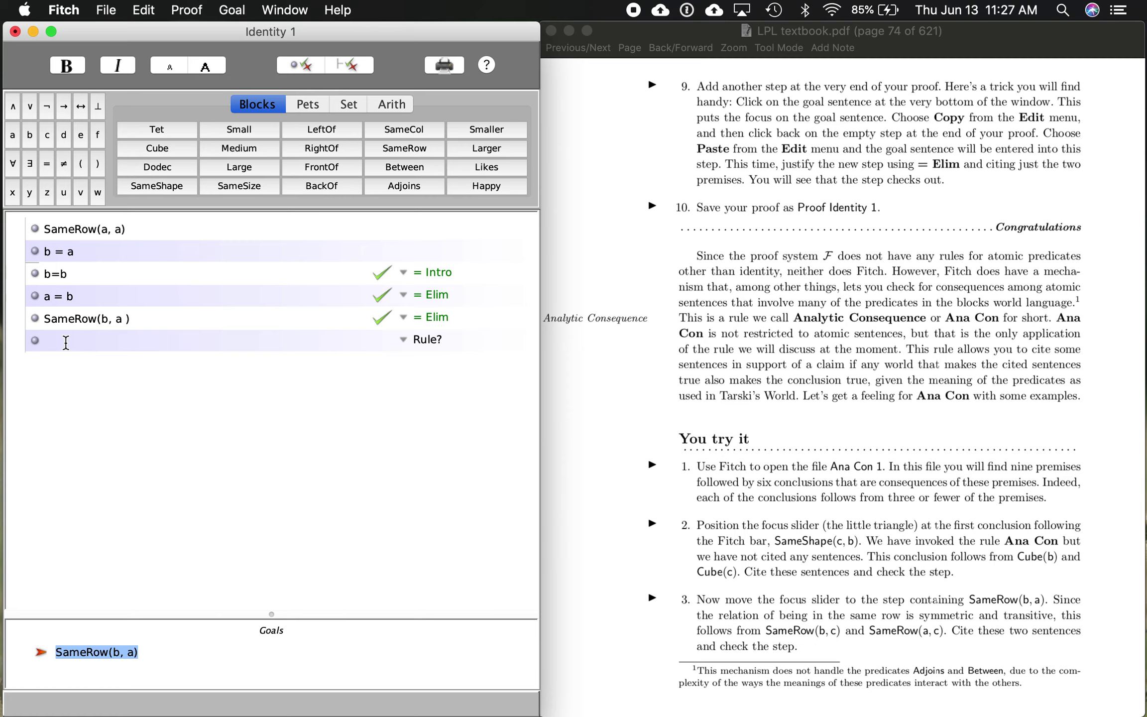
left_click(65, 342)
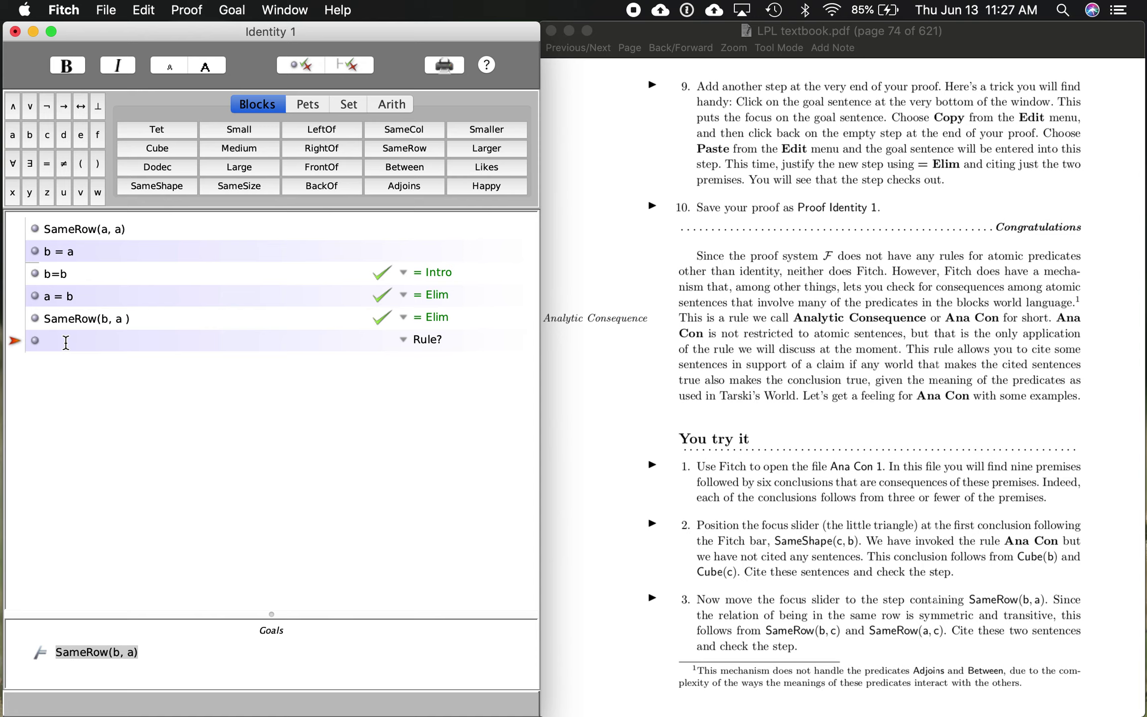
type("SameRow(b, a)")
Justify SameRow(b, a) by = Elim citing SameRow(a, a) and b = a, then check the step and goal
left_click(404, 342)
mouse_move(438, 363)
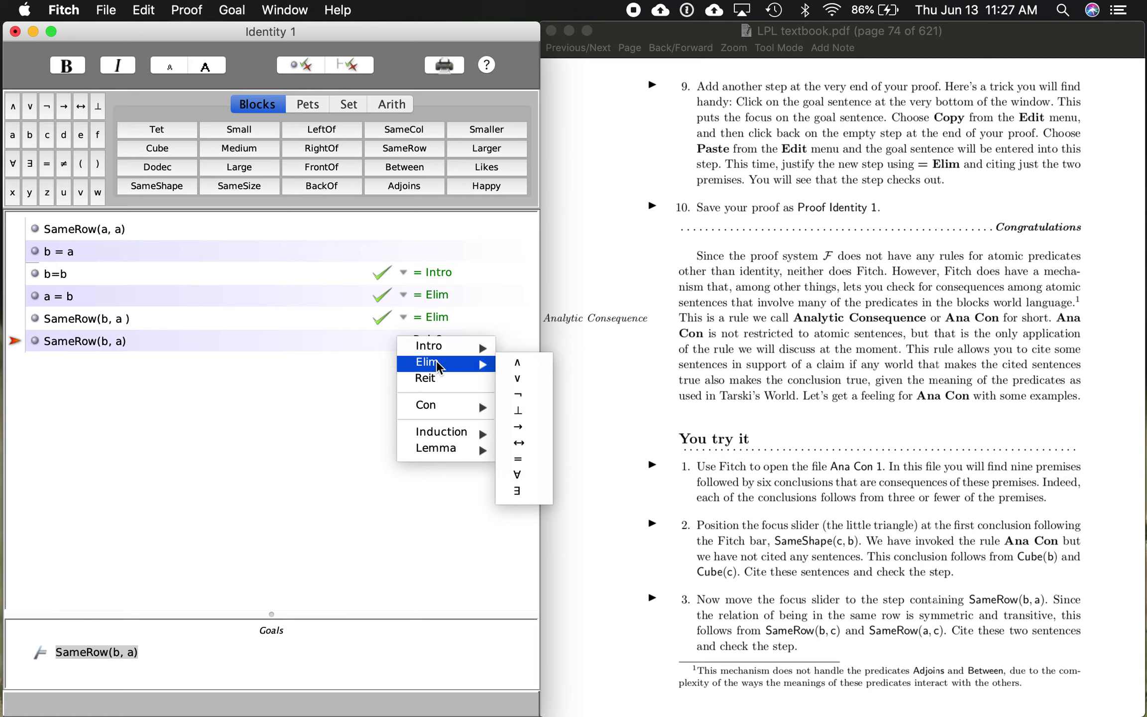
left_click(520, 461)
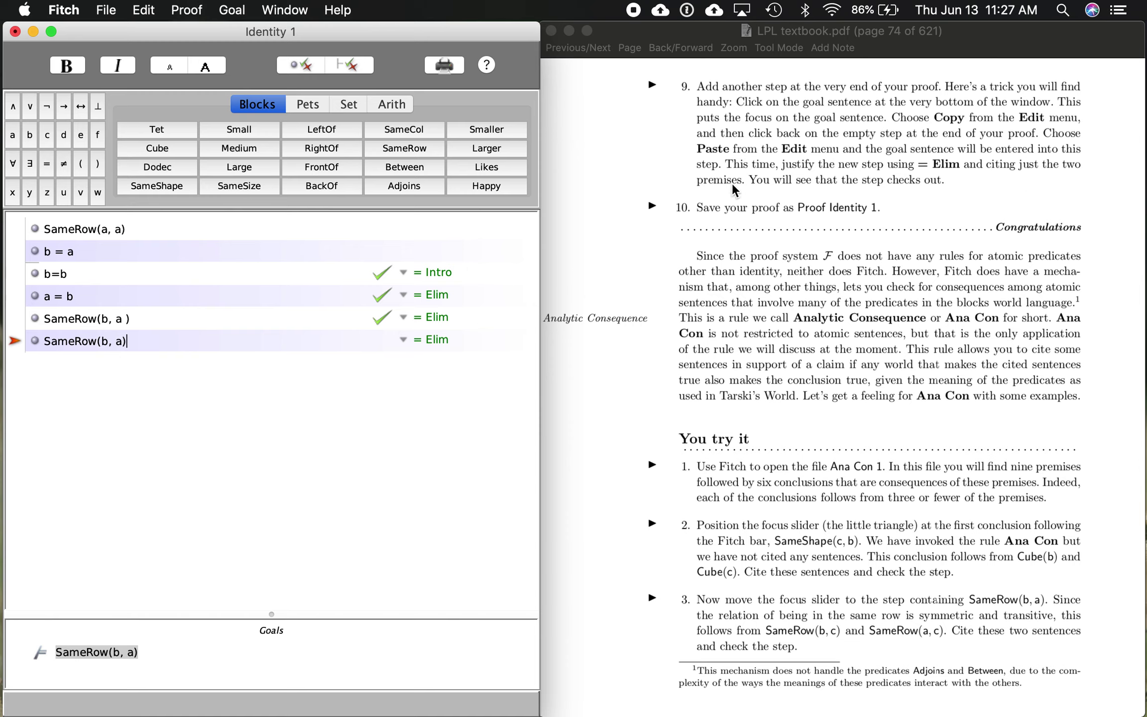
left_click(88, 229)
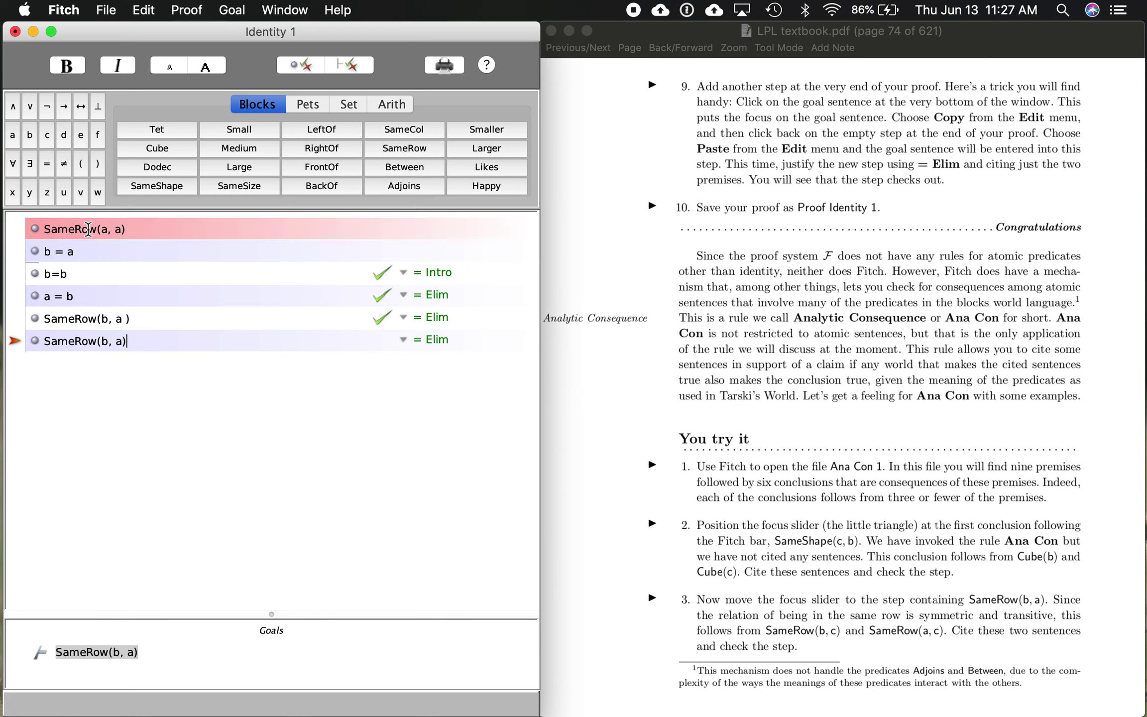
left_click(88, 250)
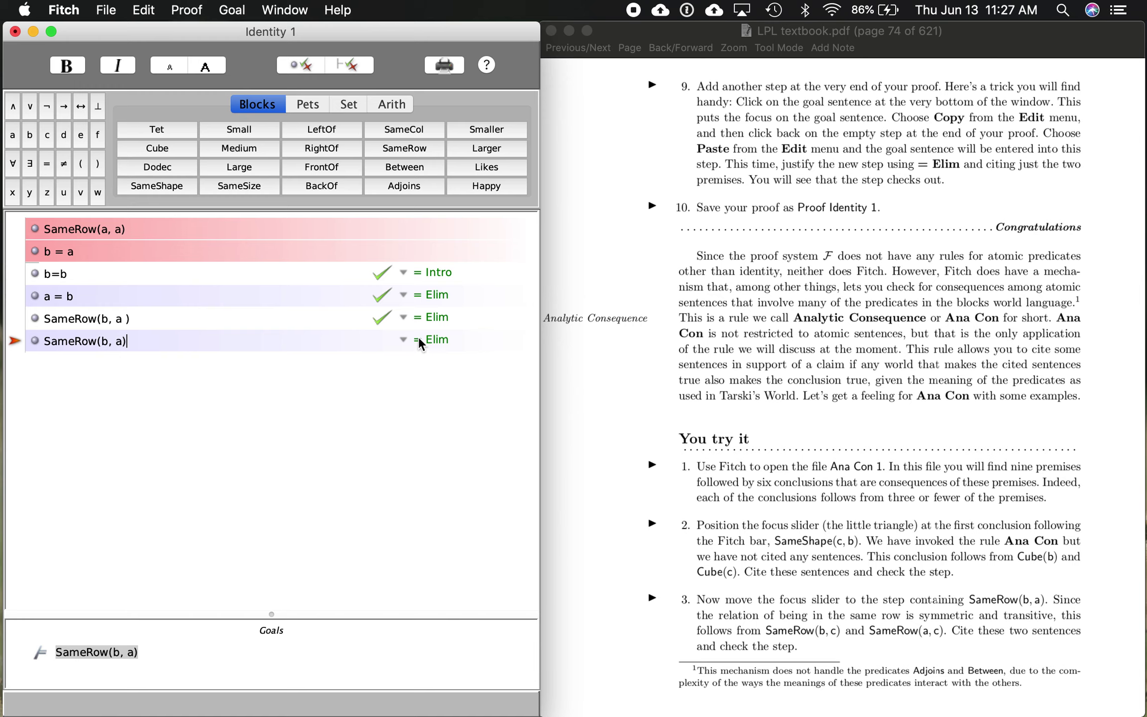
left_click(298, 69)
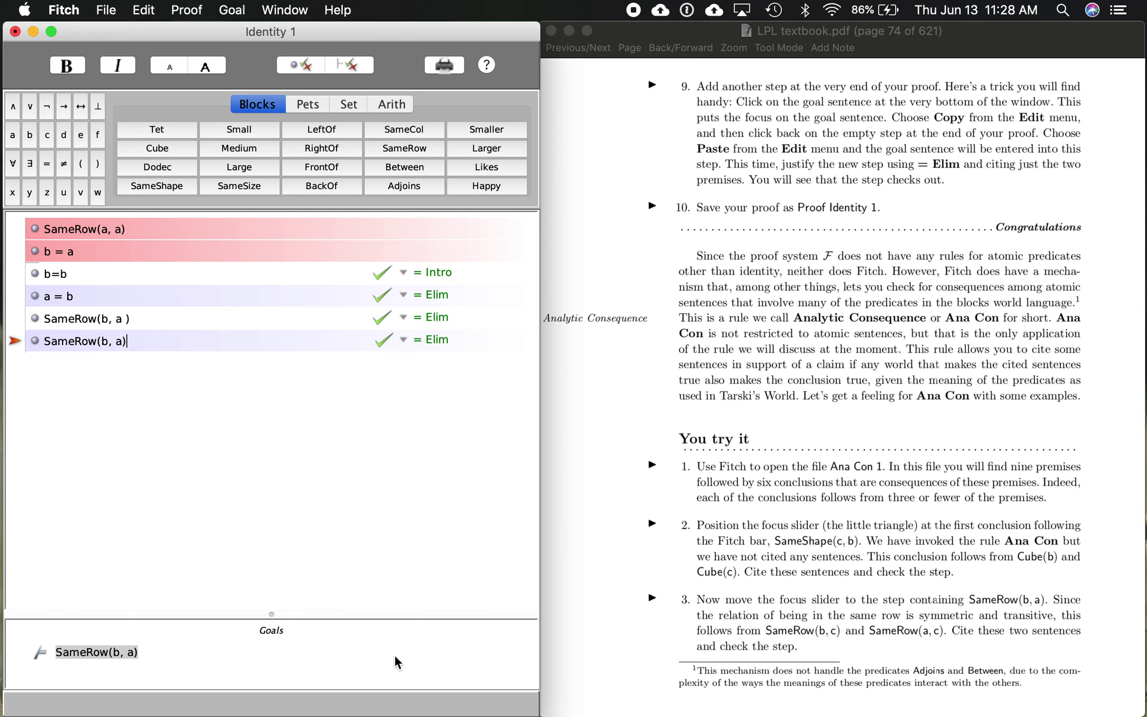
left_click(351, 67)
left_click(111, 11)
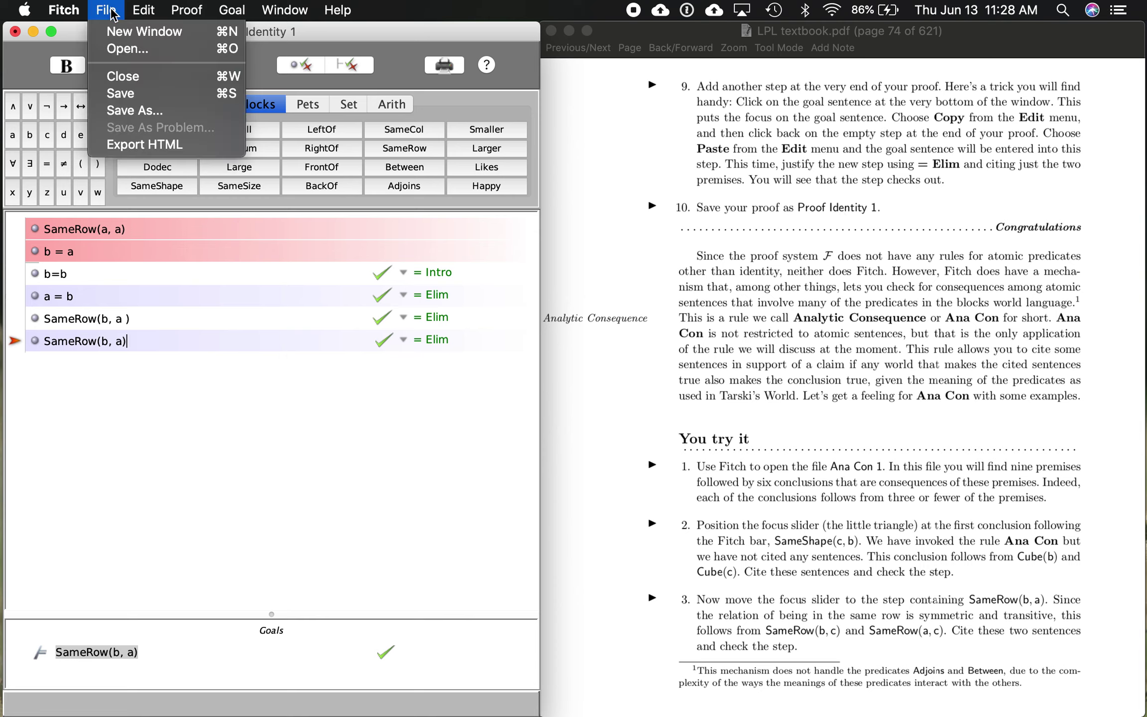
left_click(131, 110)
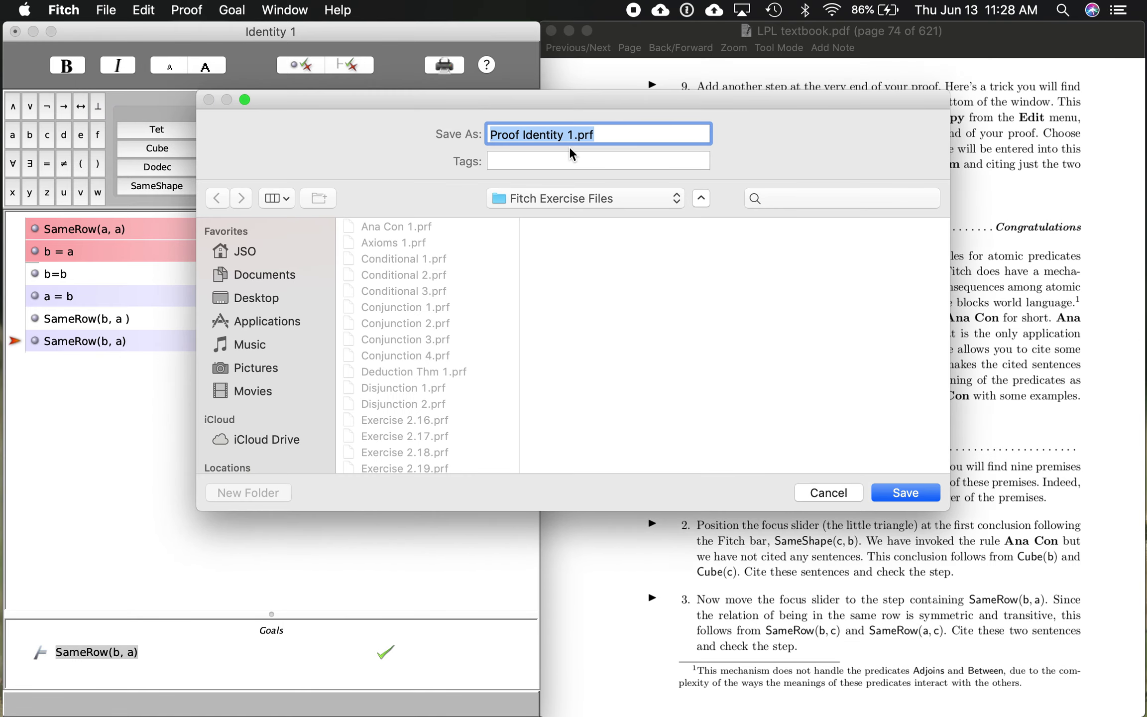
left_click(829, 492)
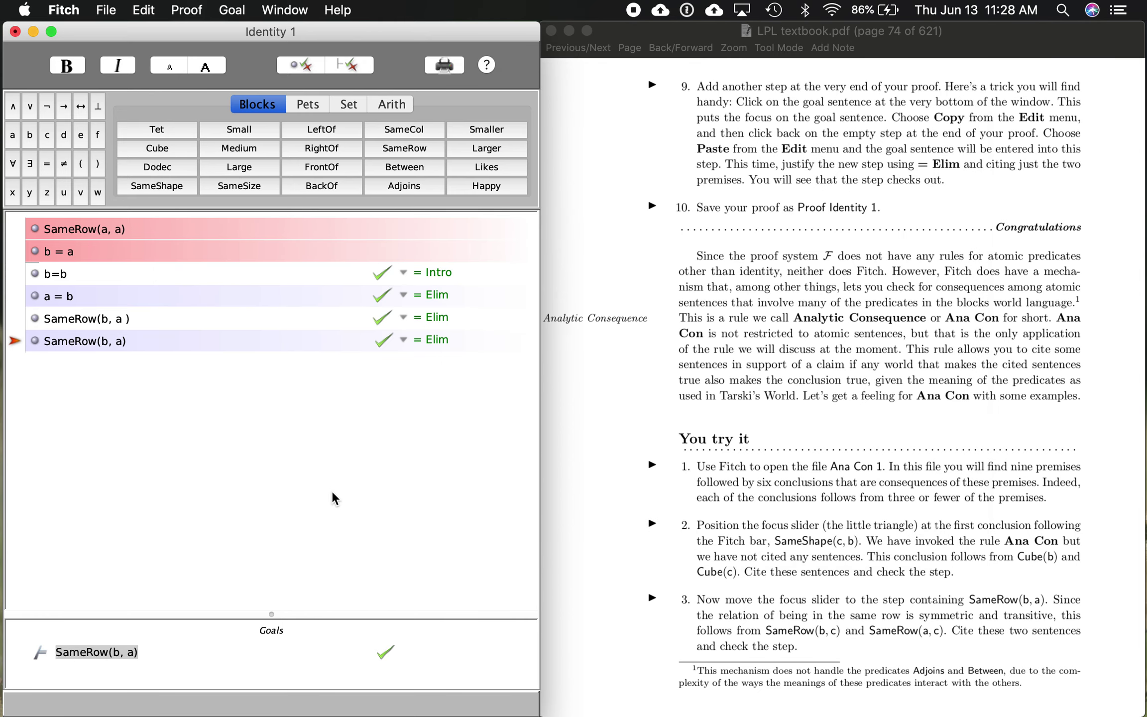